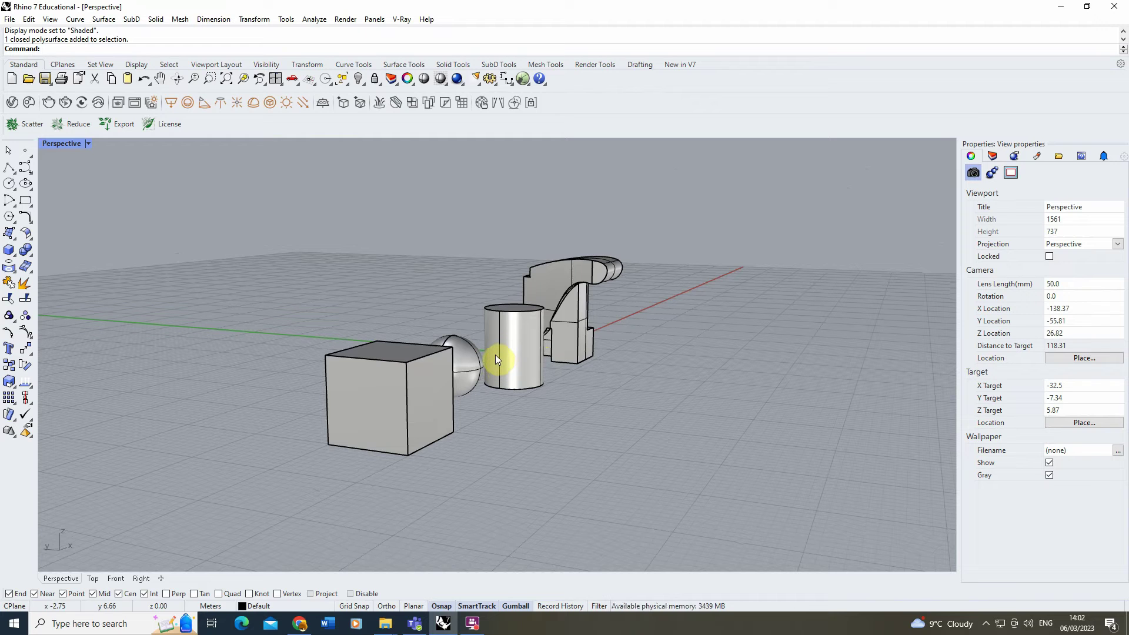
Switch the Perspective viewport to Rendered display and orbit around the box, sphere, cylinder and cut solid.
mouse_move(491, 346)
right_mouse_down()
mouse_move(511, 352)
mouse_move(464, 356)
mouse_move(478, 360)
right_mouse_up()
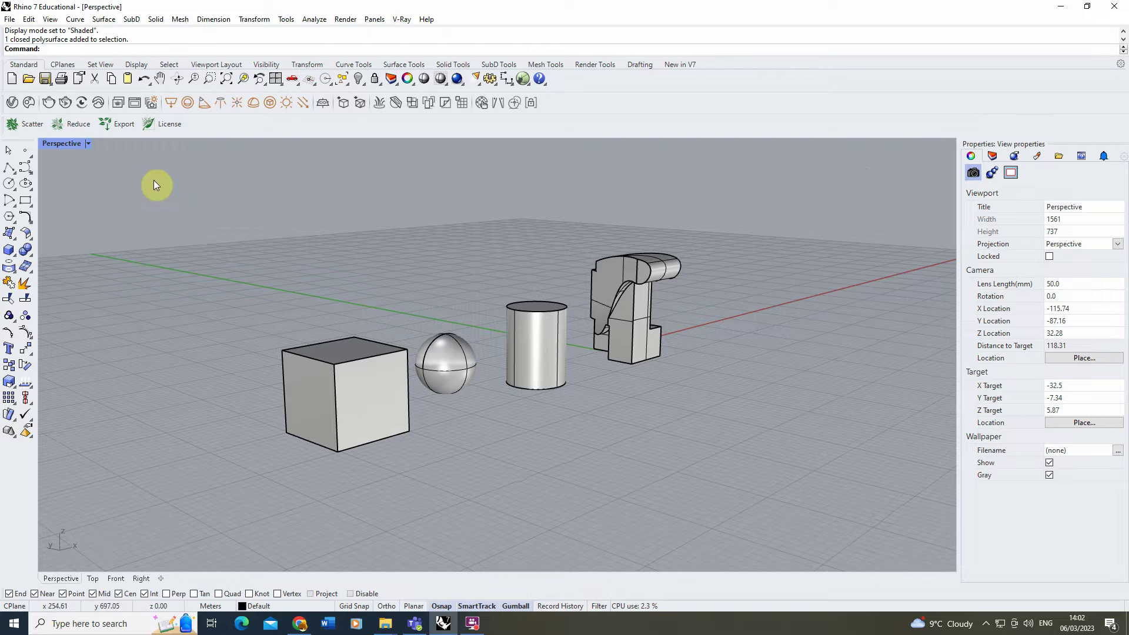
left_click(87, 143)
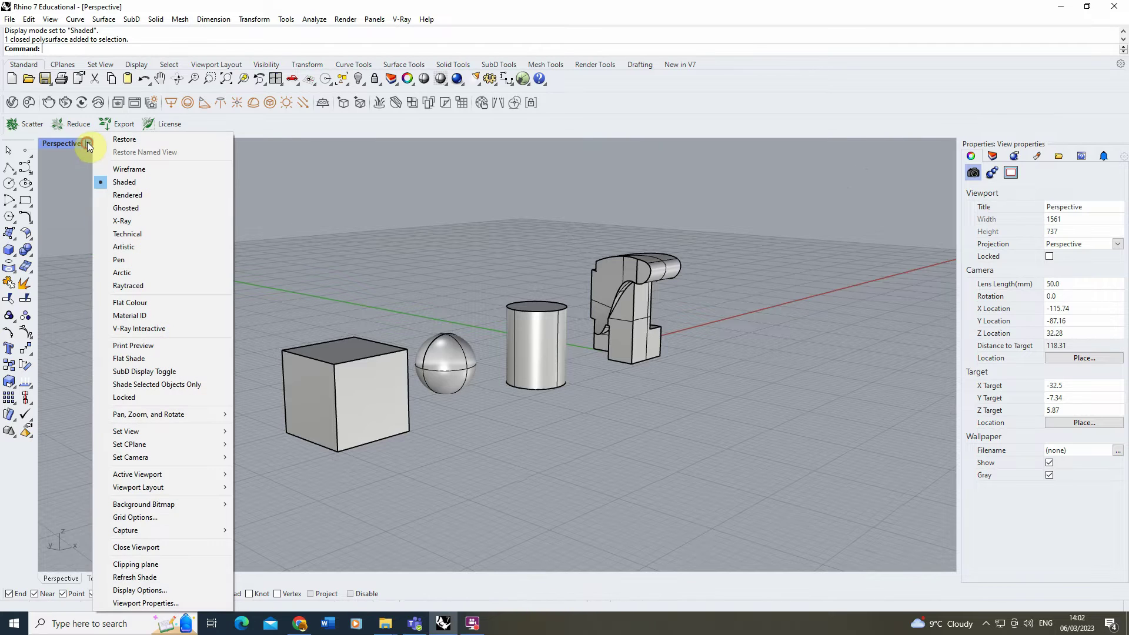
left_click(127, 195)
right_click_drag(551, 351, 470, 360)
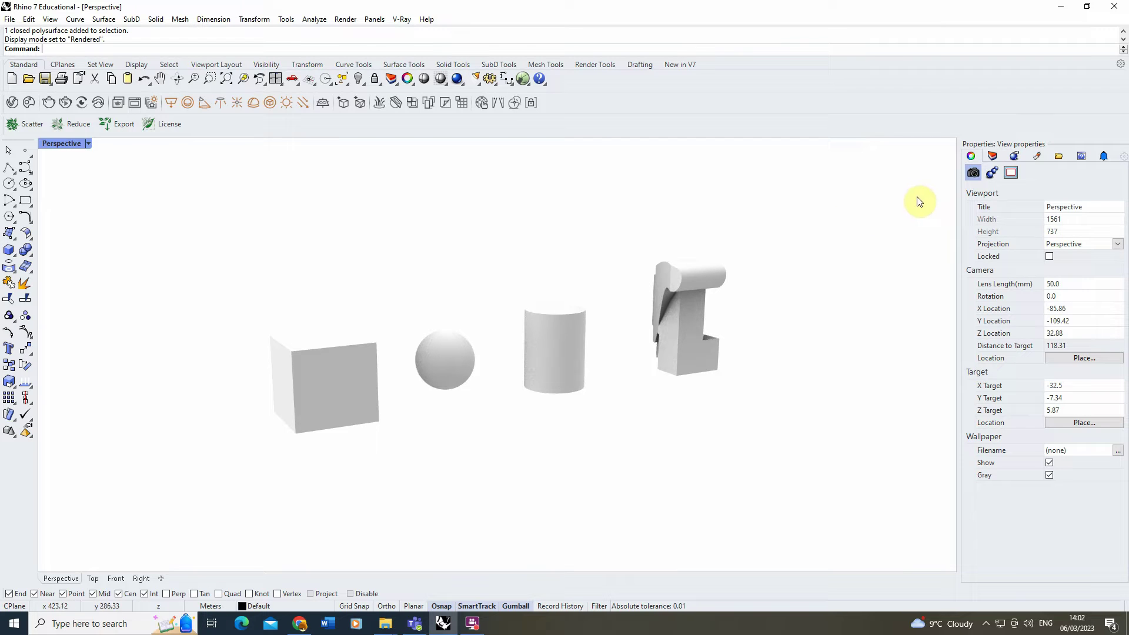
Add a Physically Based material and show its Base Color / Metallic / Roughness detailed settings.
left_click(1037, 156)
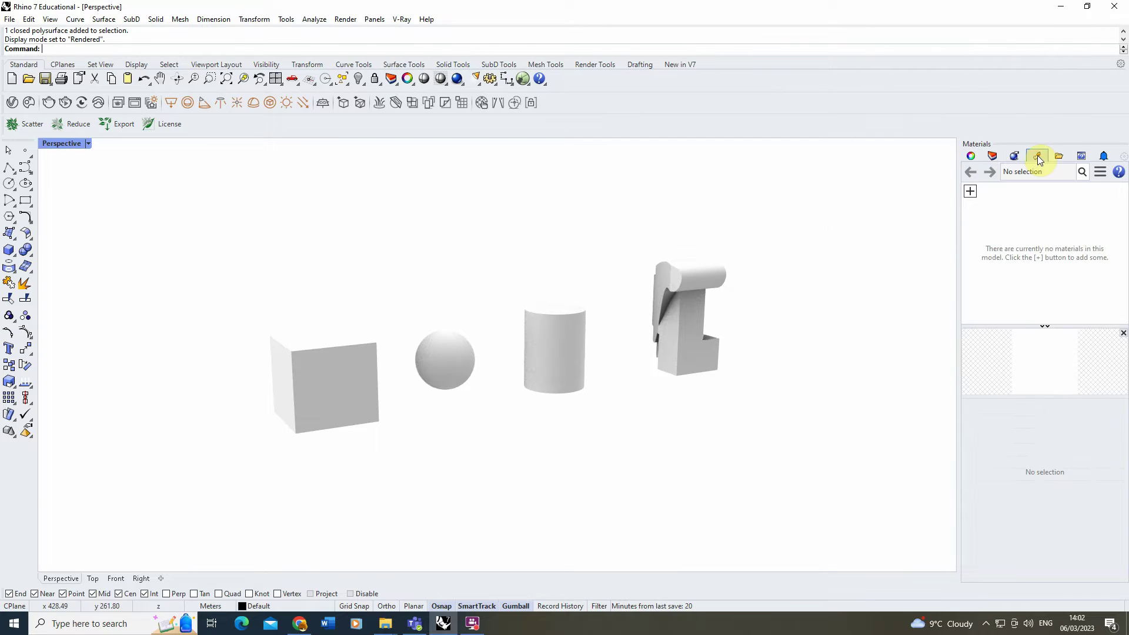
left_click(971, 192)
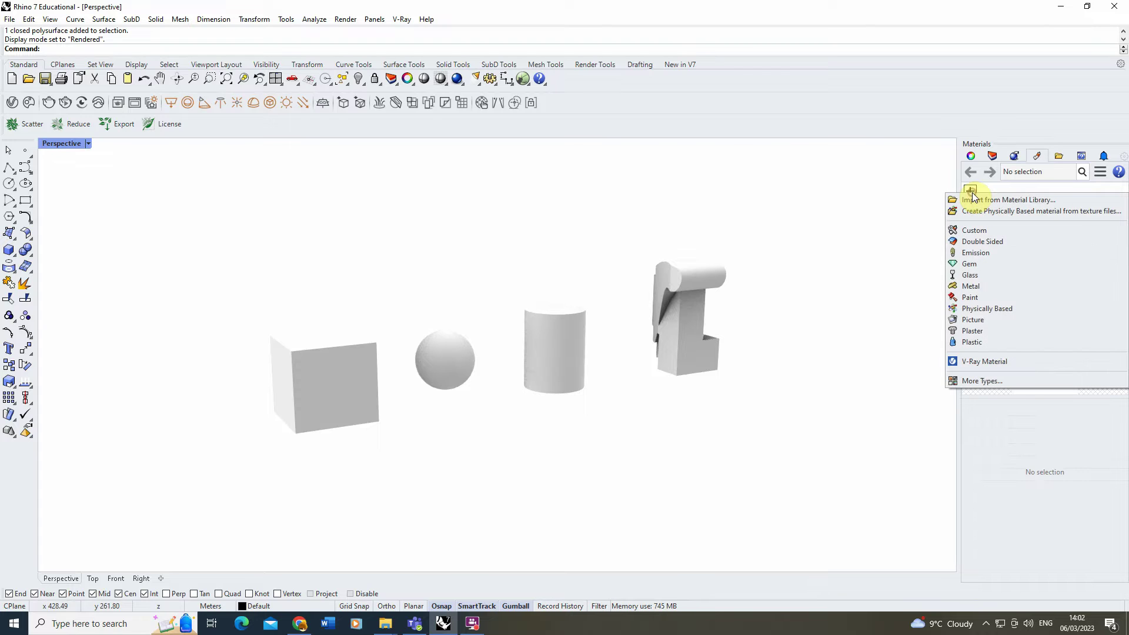
left_click(985, 308)
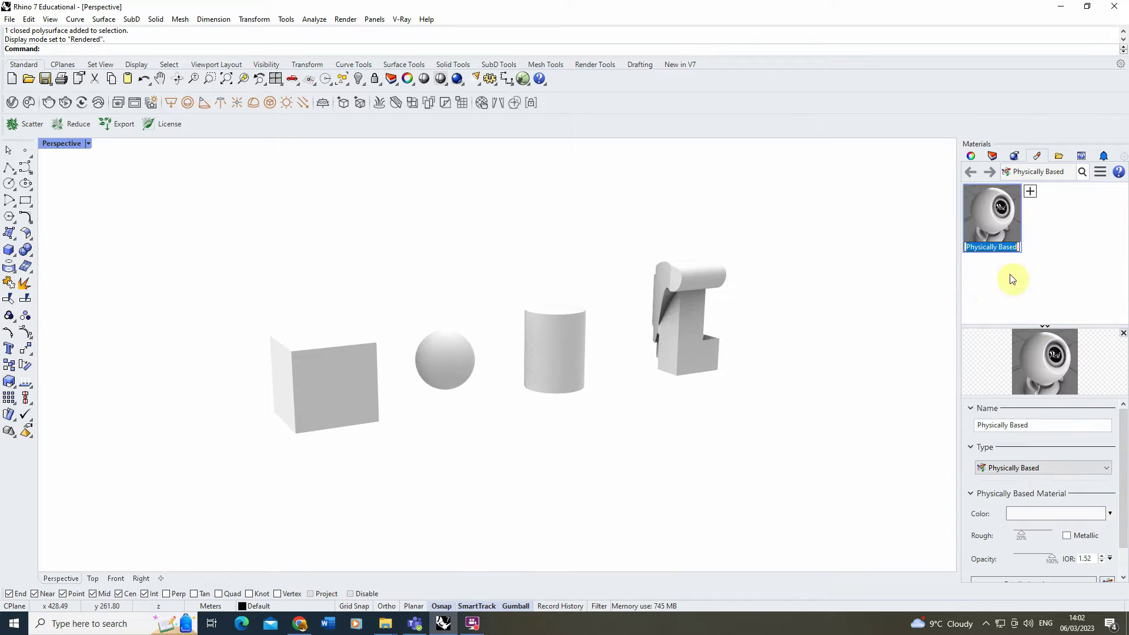
scroll(1116, 447, "down", 1)
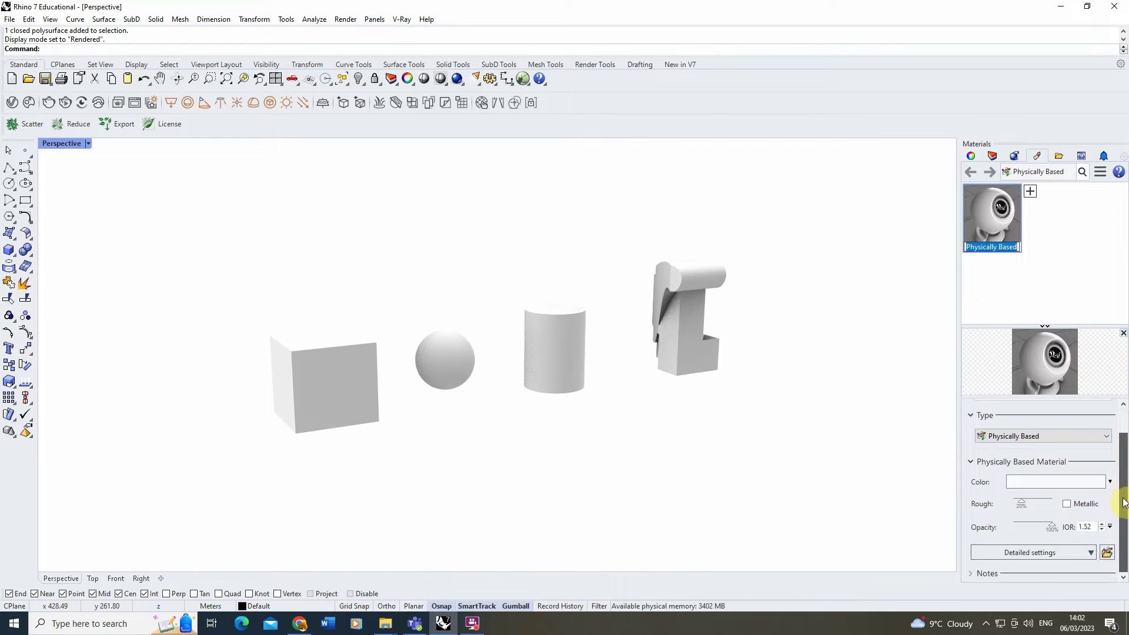
left_click(1042, 555)
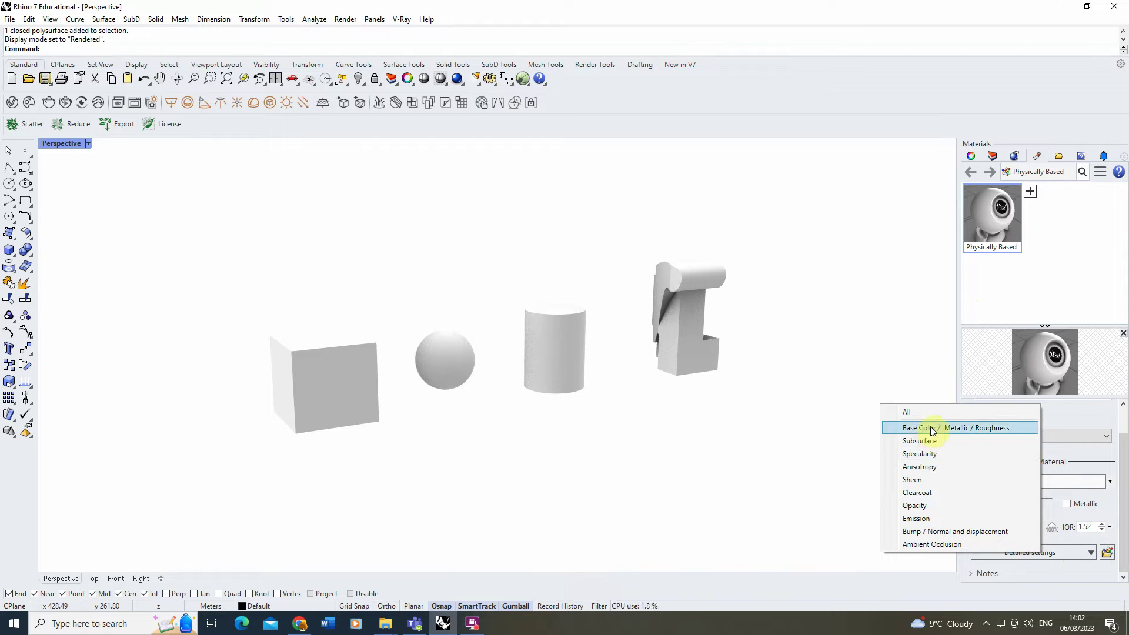
left_click(933, 431)
left_click_drag(1121, 436, 1124, 500)
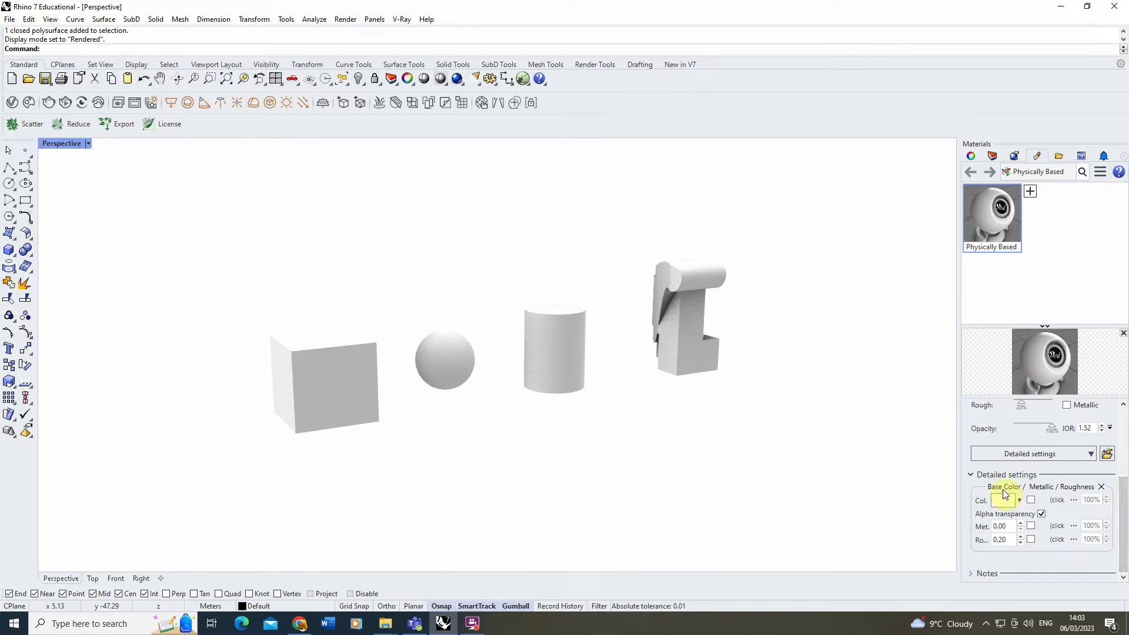
Load the Brick 4x4 image into the material's base colour texture slot.
left_click(1058, 500)
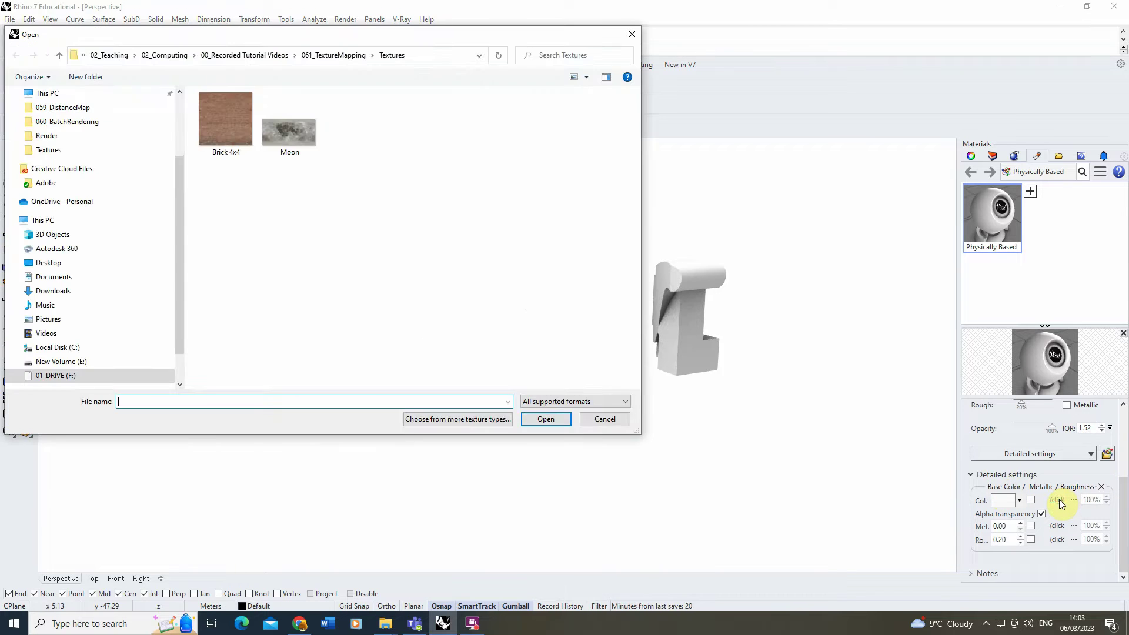
left_click(228, 124)
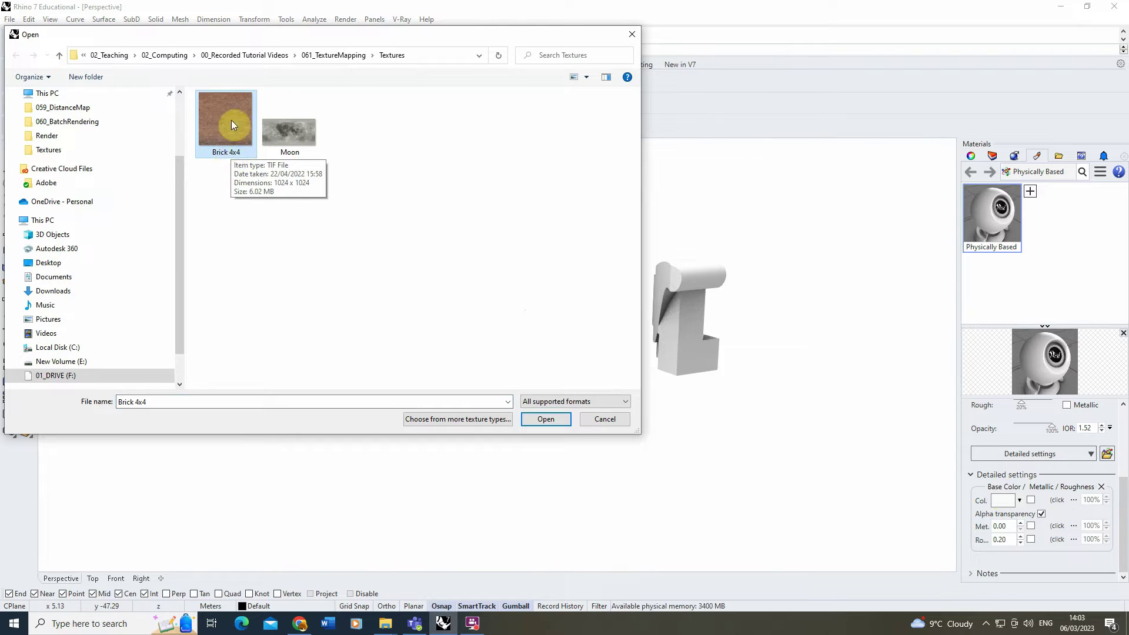
left_click(549, 418)
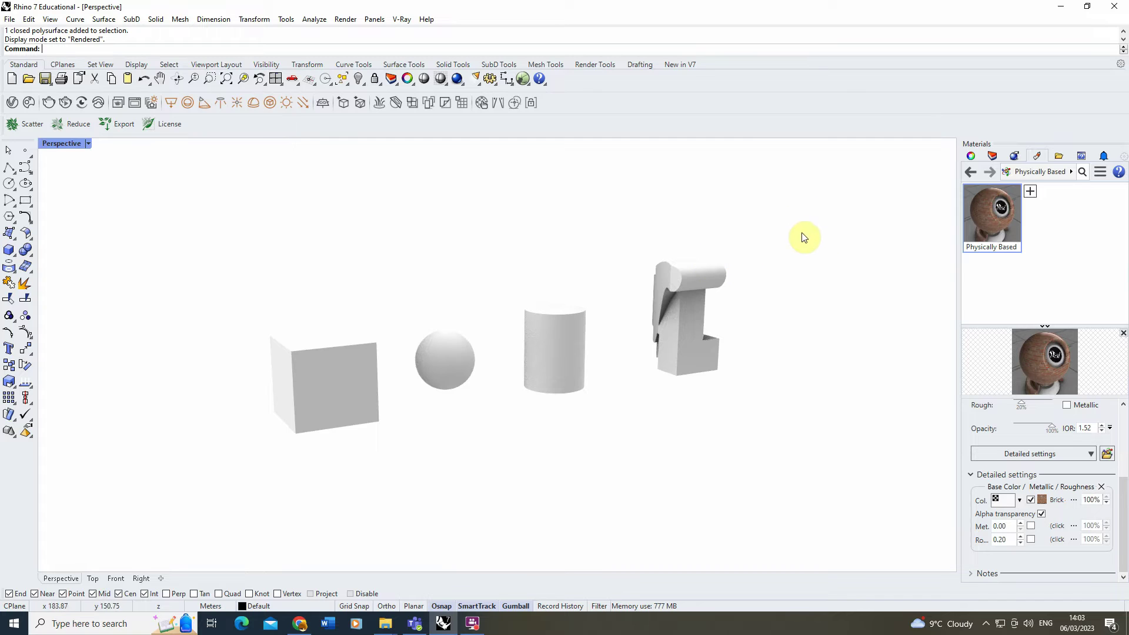
Select all four objects, assign the brick material to them, then deselect.
left_click_drag(740, 238, 226, 449)
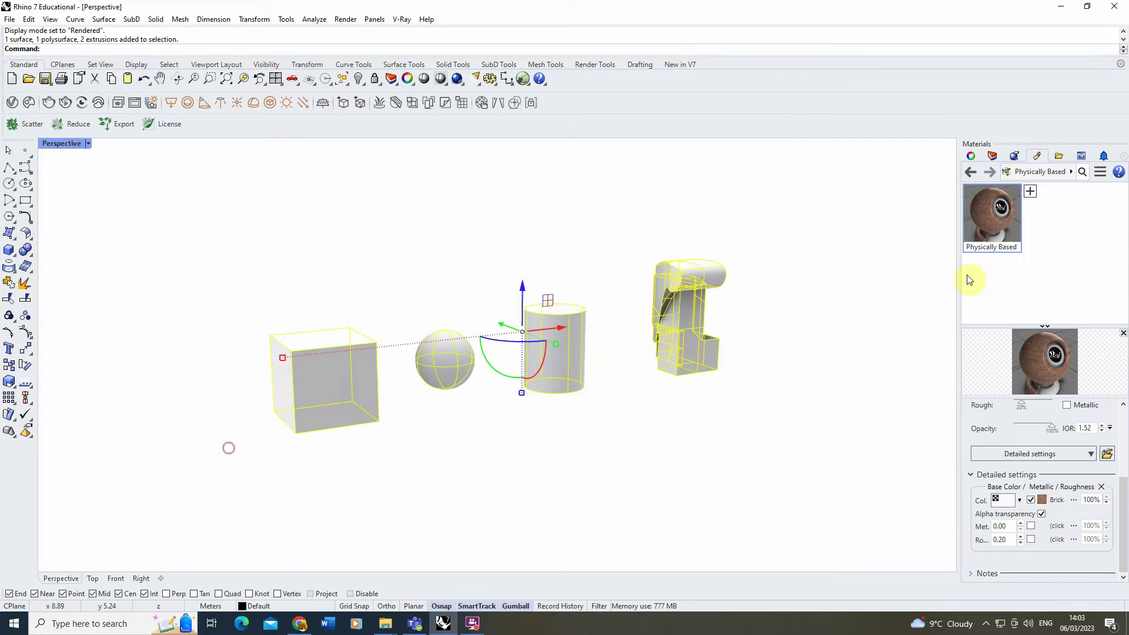
right_click(985, 202)
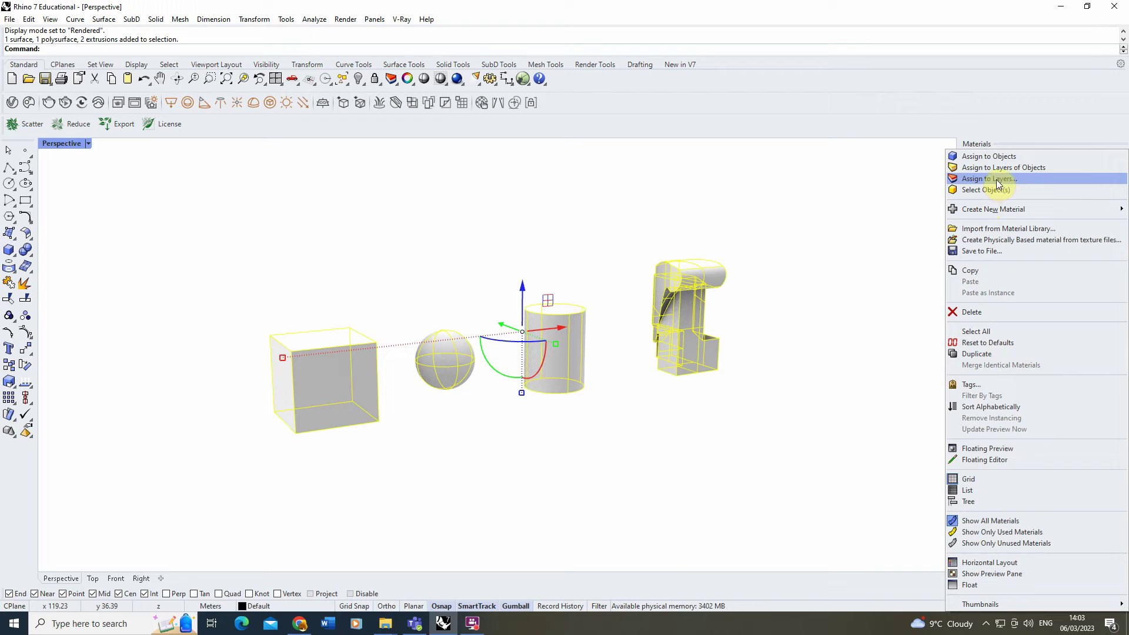
left_click(988, 156)
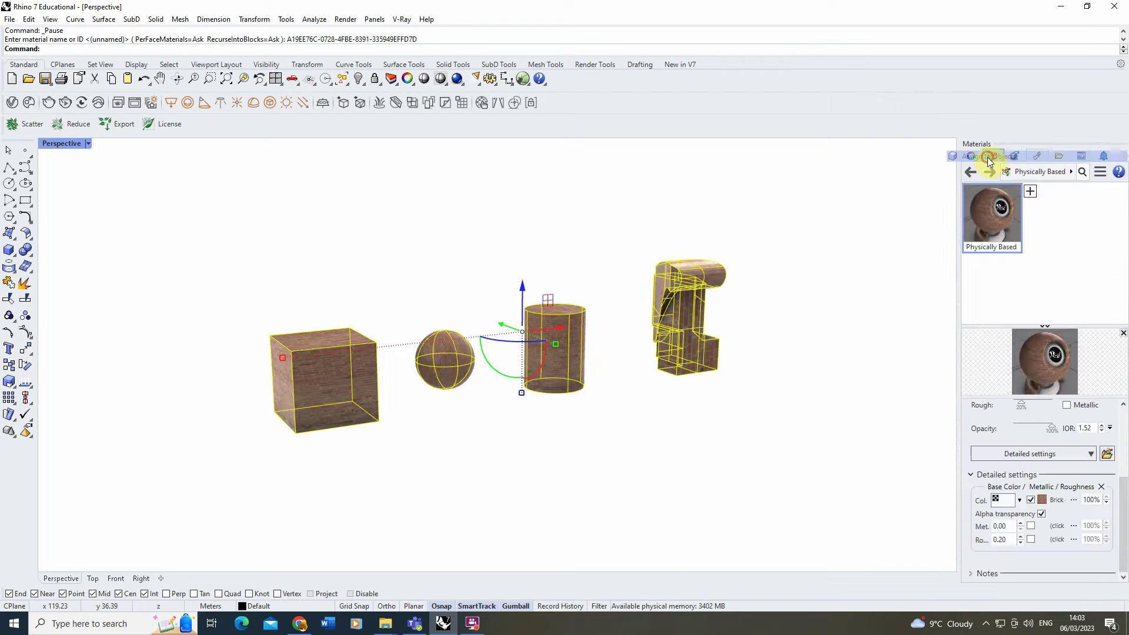
left_click(773, 267)
Orbit and zoom to inspect the brick texture on all four objects.
right_click_drag(733, 328, 662, 350)
scroll(323, 350, "up", 3)
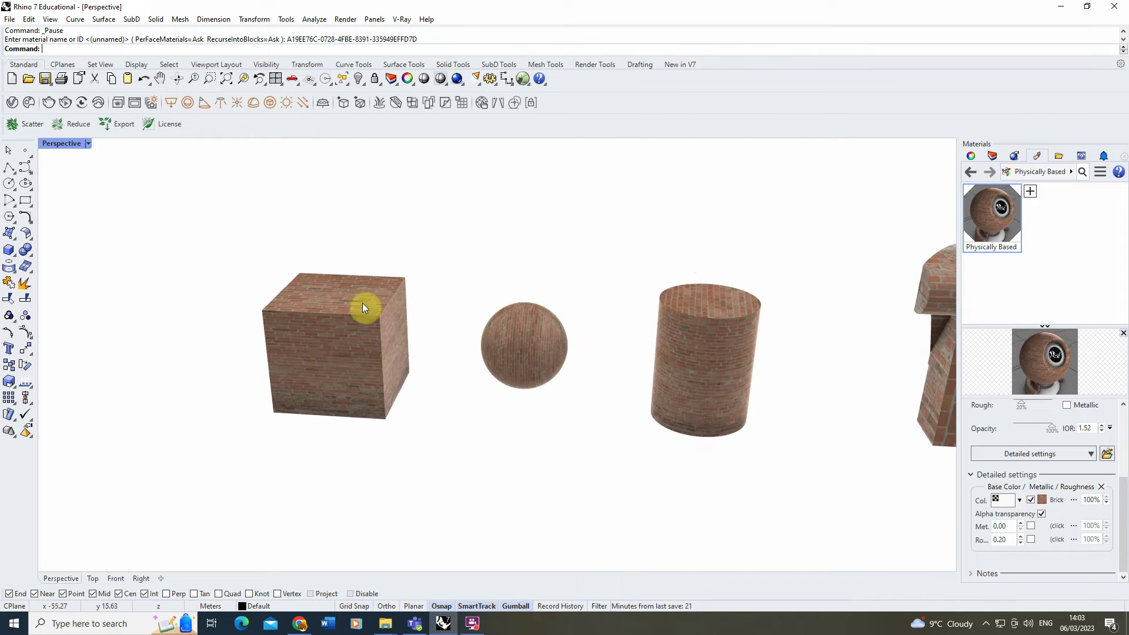
scroll(319, 353, "up", 2)
right_click_drag(416, 327, 392, 468)
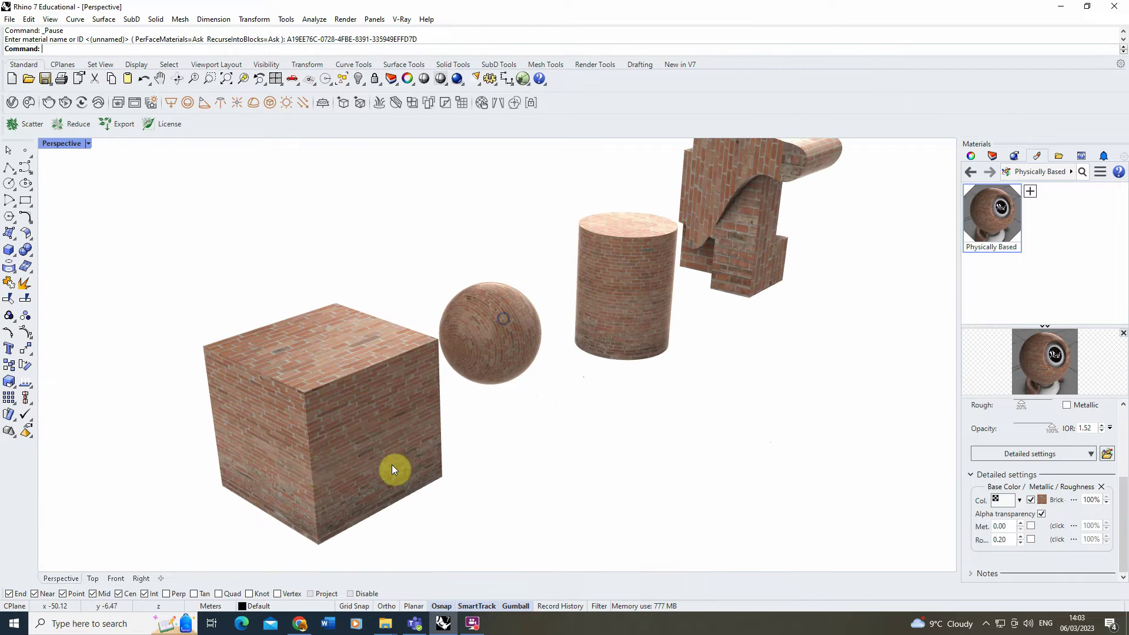
right_click_drag(407, 348, 319, 335)
right_click_drag(310, 402, 248, 359)
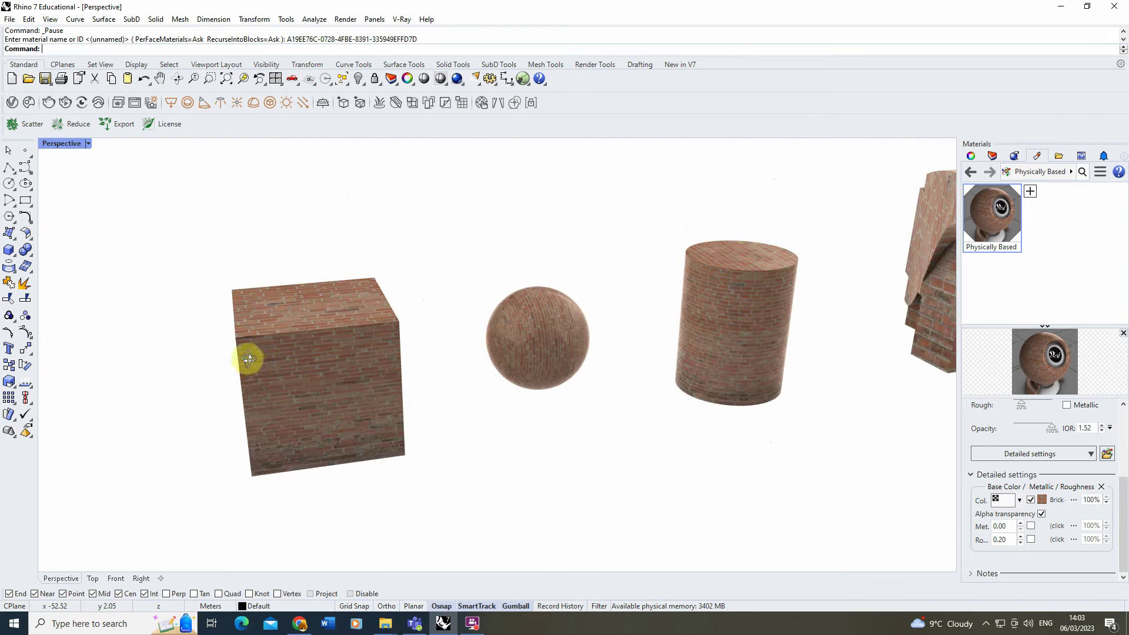
right_click_drag(610, 317, 340, 343)
Select the brick cube, zoom to it, and orbit to inspect its front and top faces.
scroll(340, 343, "down", 3)
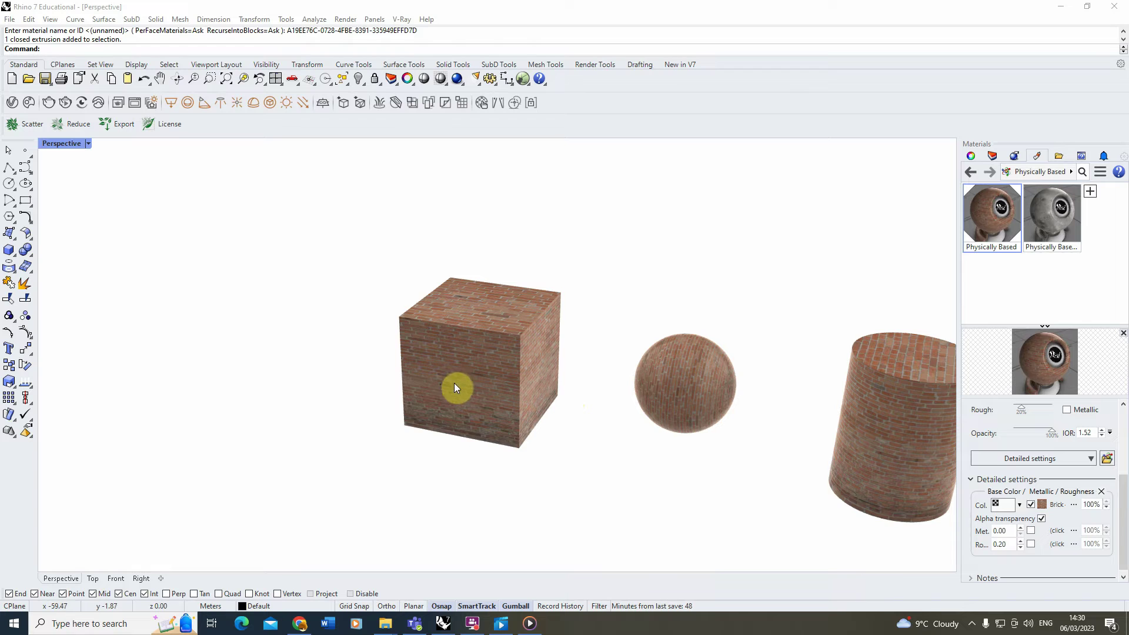
left_click(457, 383)
right_click_drag(373, 372, 393, 346)
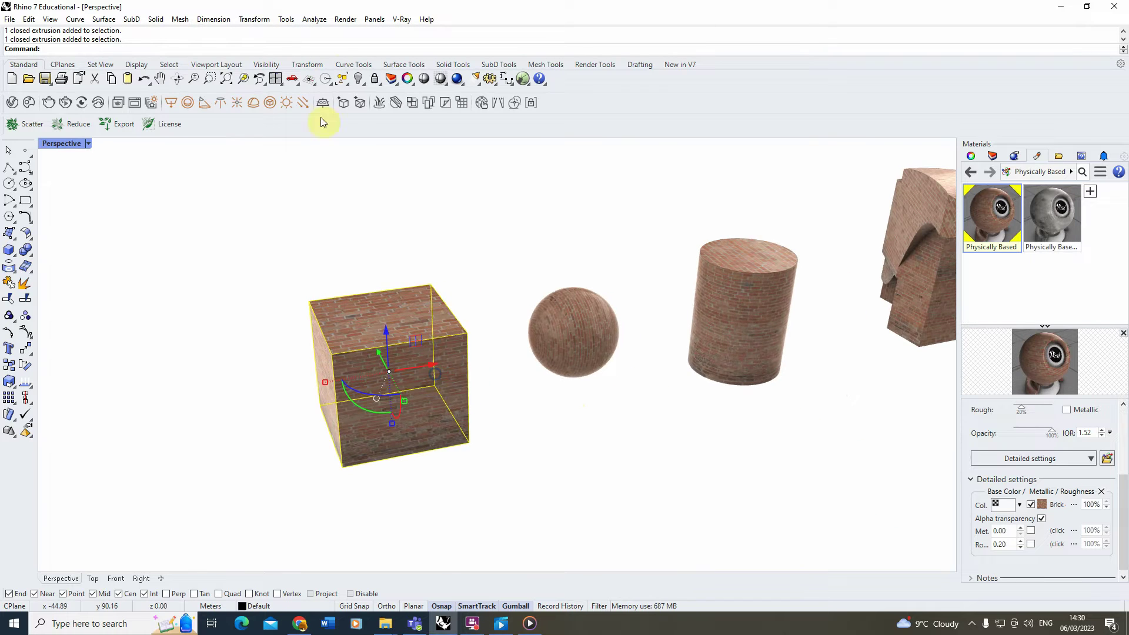
left_click(244, 79)
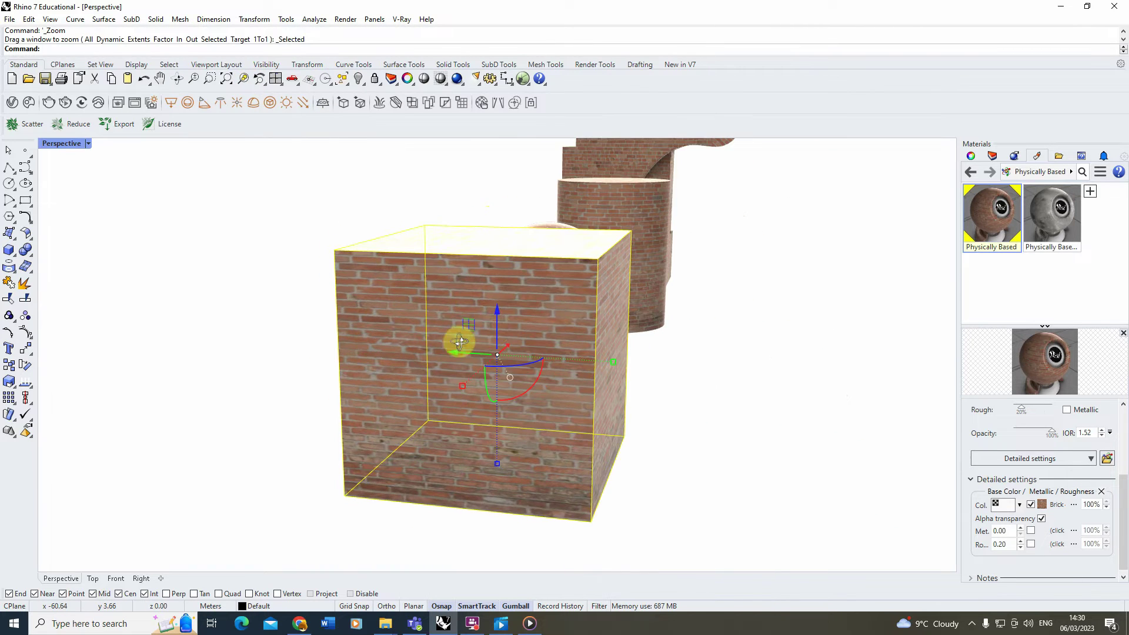
right_click_drag(506, 329, 642, 341)
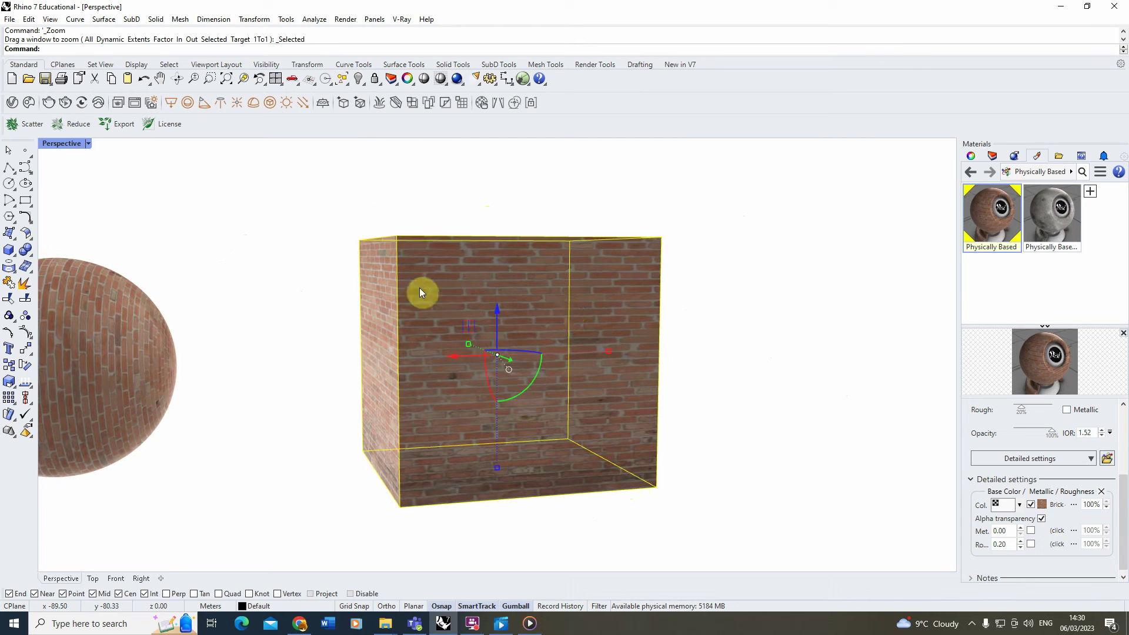
scroll(454, 294, "up", 5)
scroll(632, 285, "down", 3)
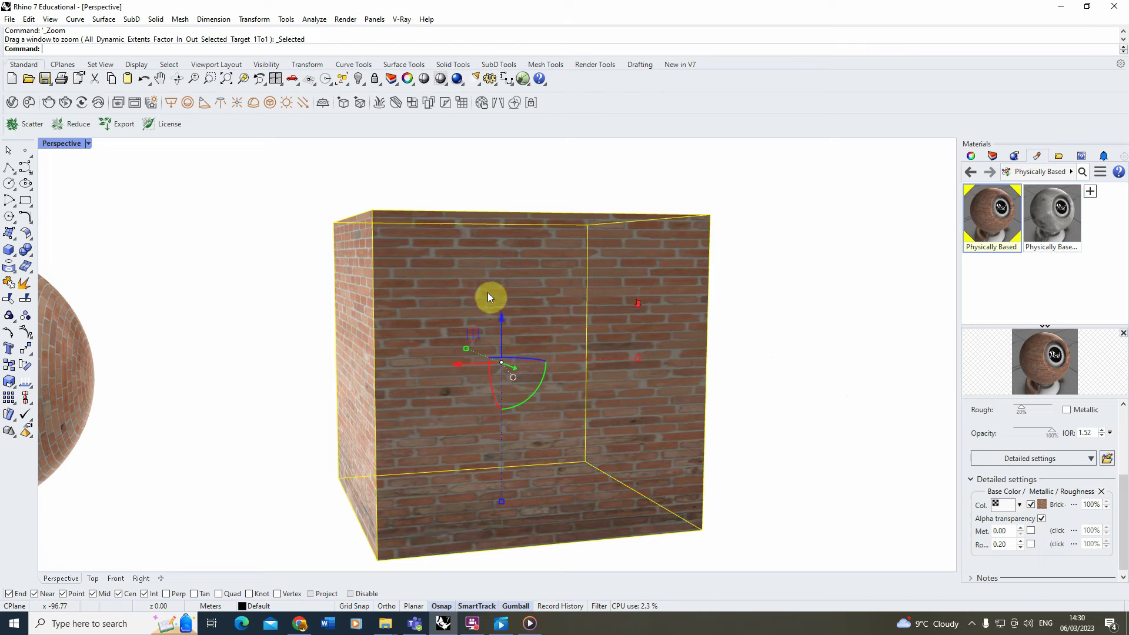
right_click_drag(439, 332, 530, 450)
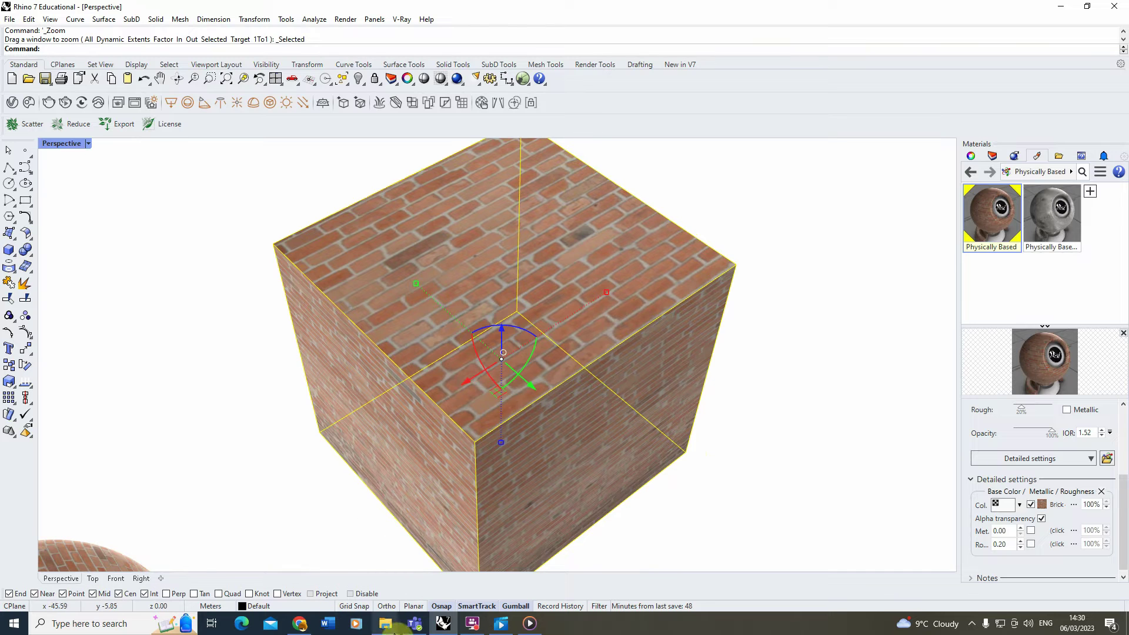
mouse_move(385, 623)
left_click(275, 569)
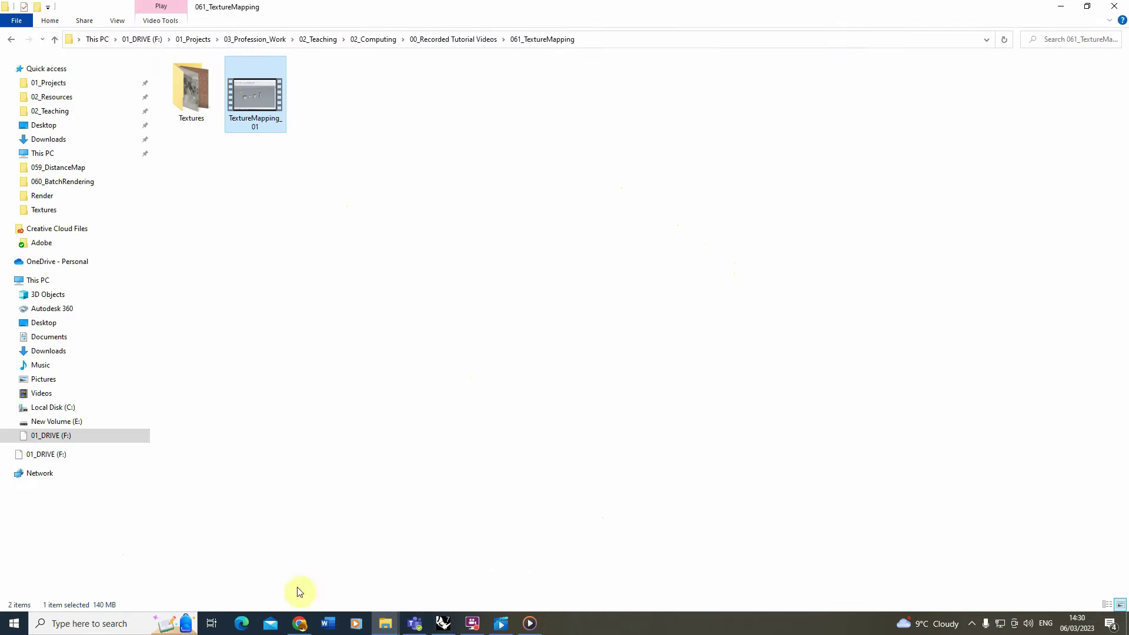
double_click(188, 115)
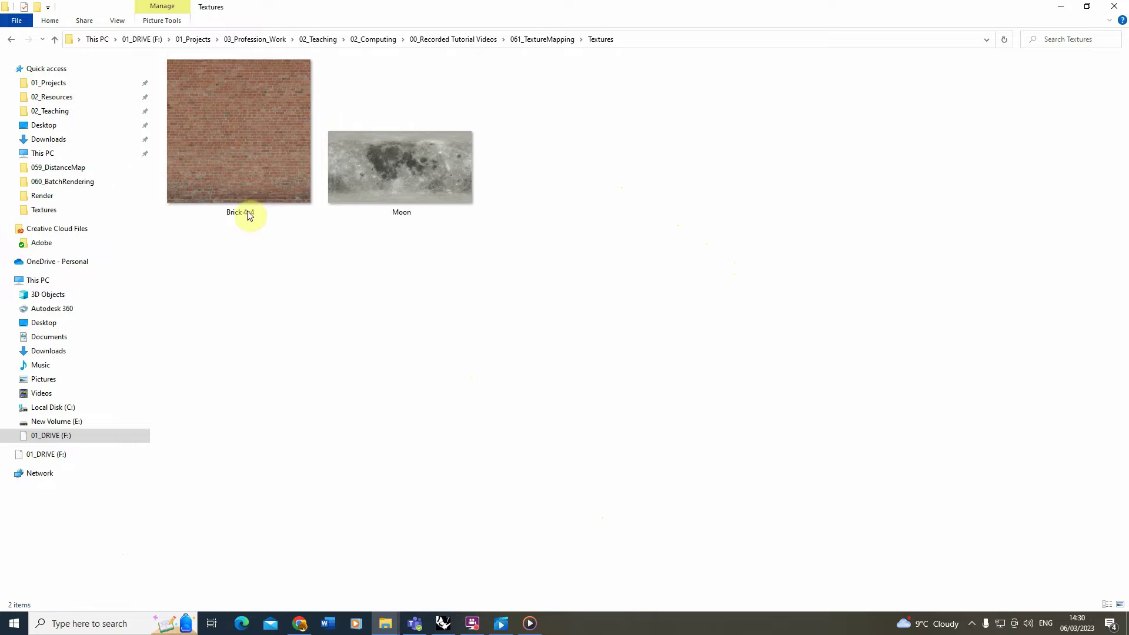
left_click(1065, 10)
right_click_drag(338, 386, 601, 389)
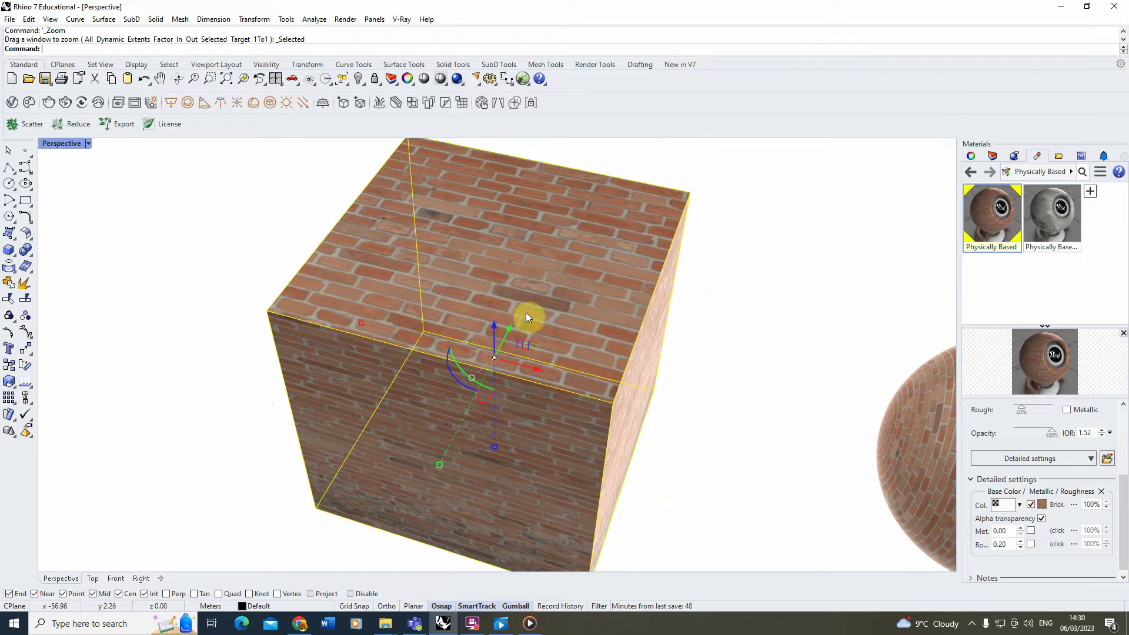
Show the cube's Texture Mapping properties: Surface type, Closest point projection, 2.000 XYZ sizes.
left_click(972, 157)
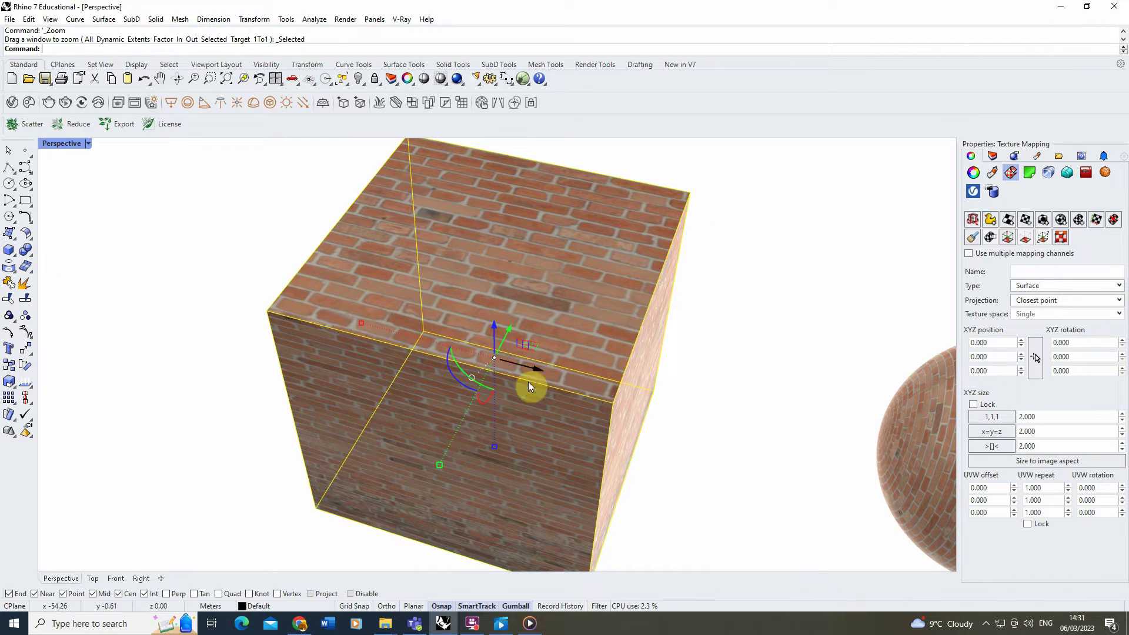
scroll(569, 394, "down", 5)
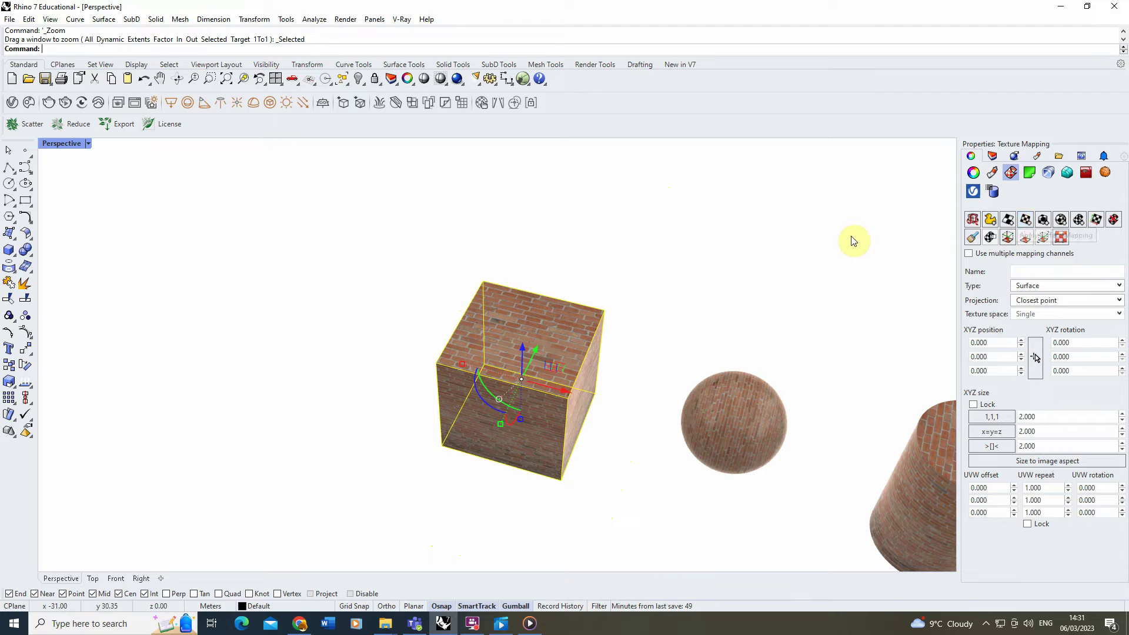
right_click_drag(656, 288, 675, 287)
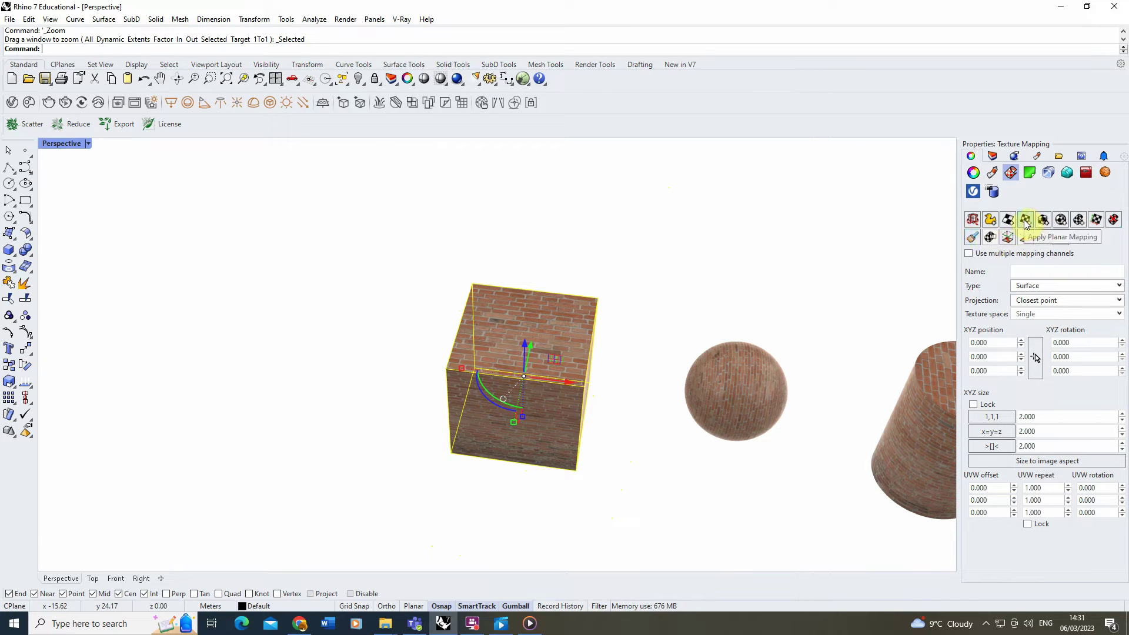
Apply planar UV mapping to the cube from a two-corner rectangle, sized 14.843 × 15.763 × 1.000.
left_click(1026, 220)
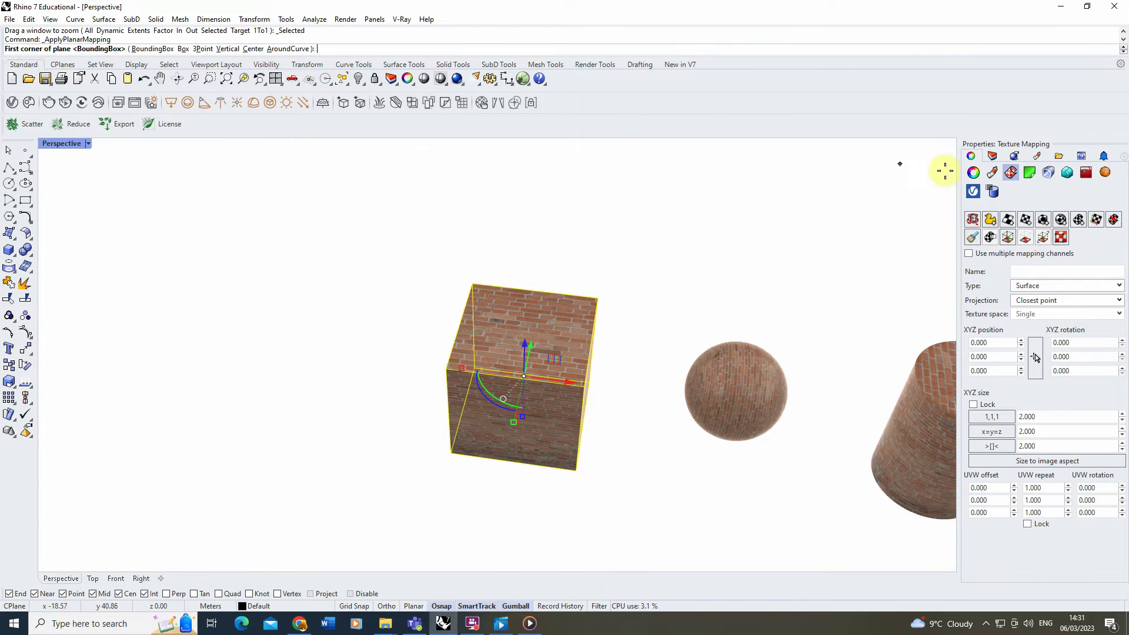
left_click(262, 322)
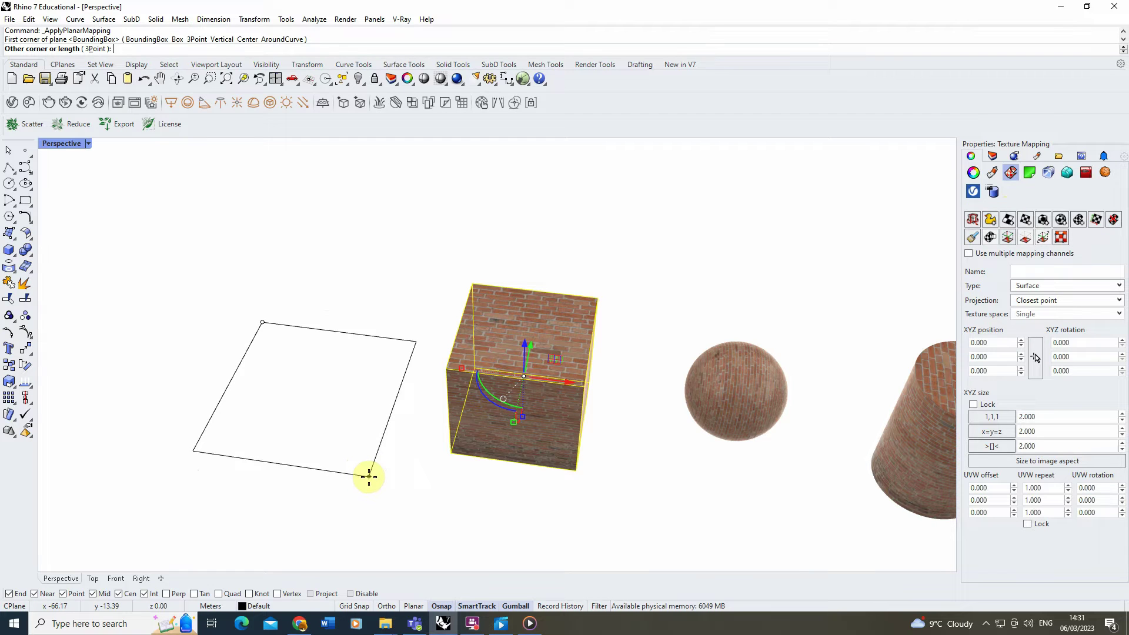
left_click(369, 476)
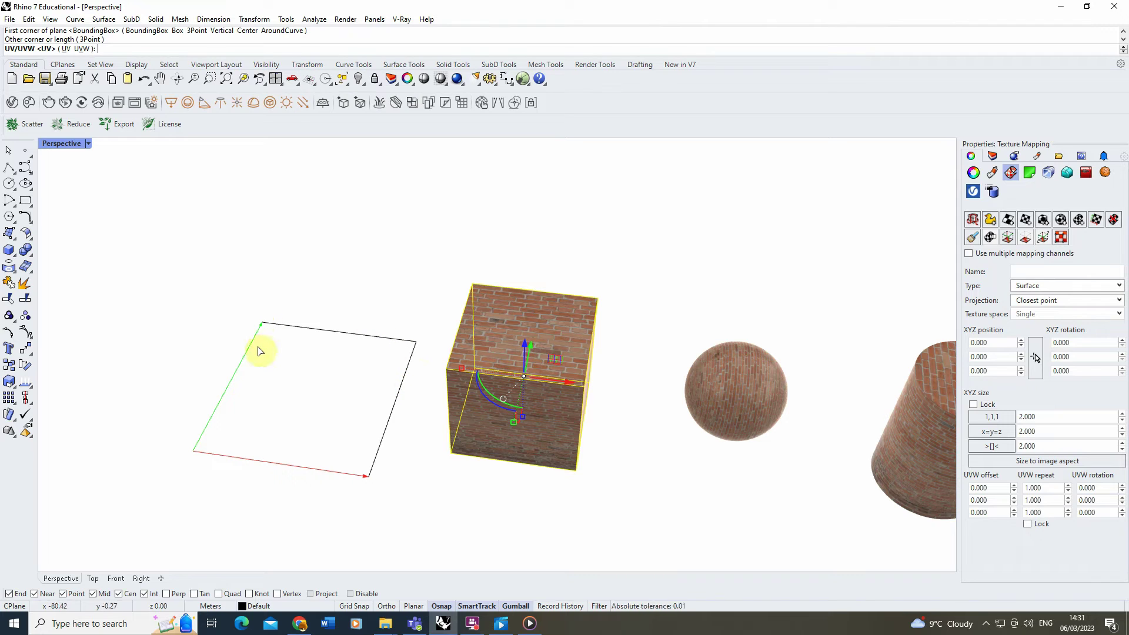
key("Return")
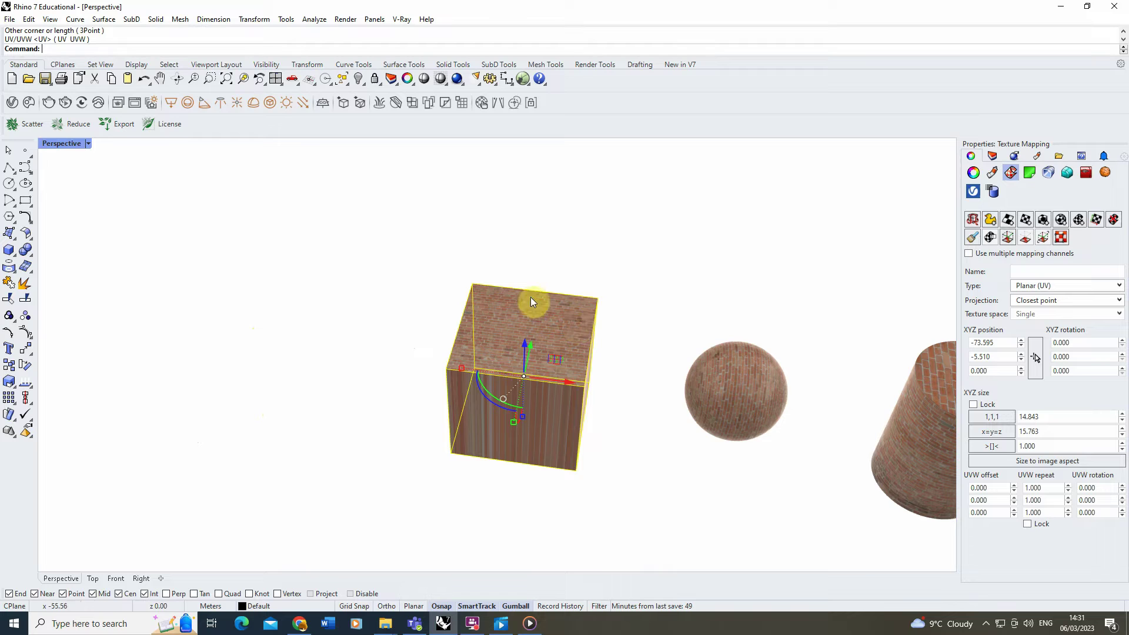
Orbit around the planar-mapped cube to inspect its sides and bottom face.
scroll(515, 331, "up", 3)
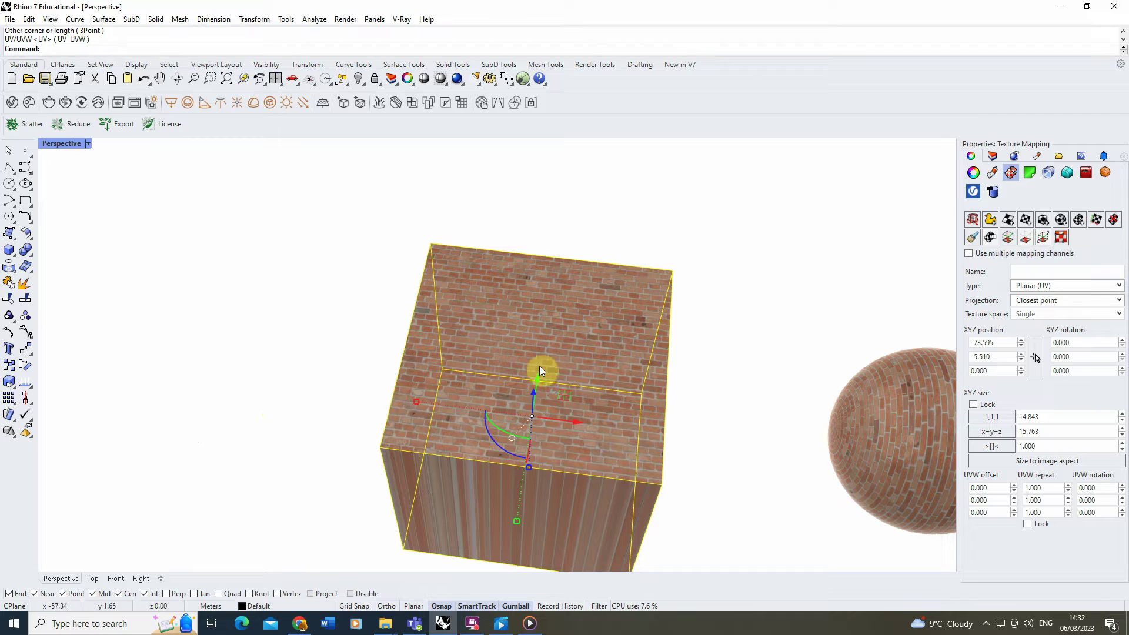
right_click_drag(506, 418, 471, 269)
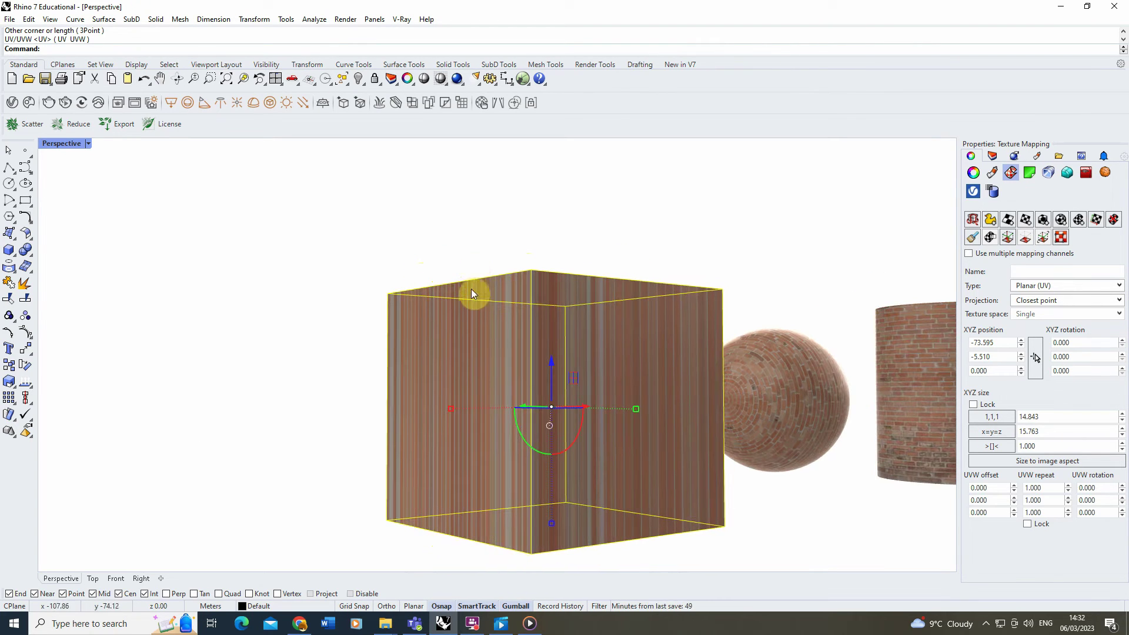
right_click_drag(477, 528, 629, 369)
right_click_drag(432, 372, 475, 503)
right_click_drag(500, 552, 625, 320)
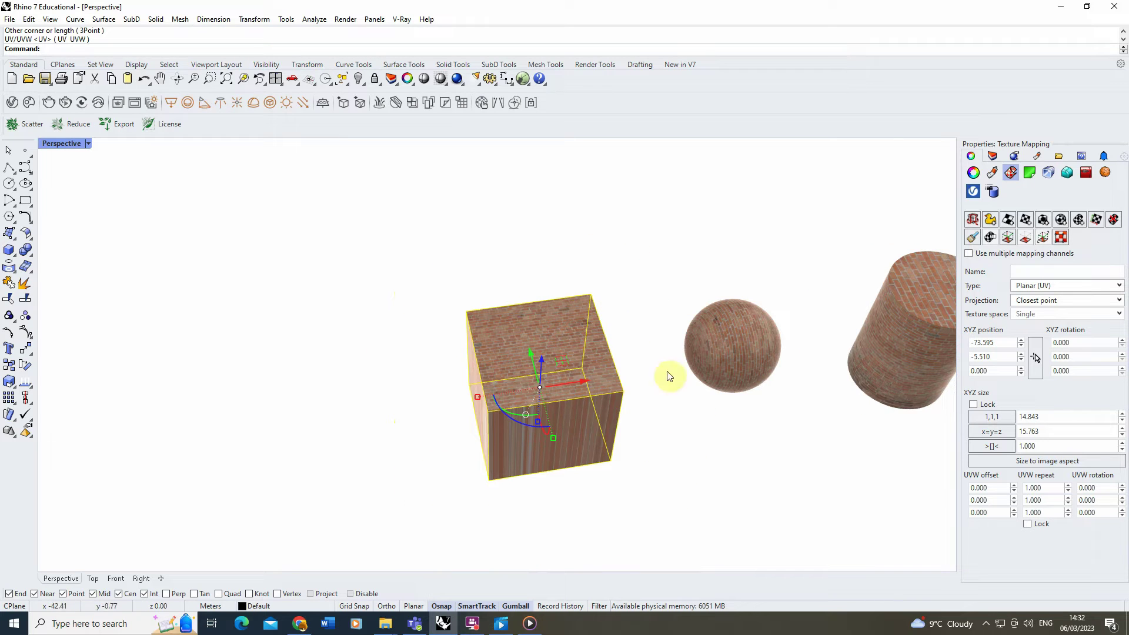
right_click_drag(564, 436, 534, 403)
scroll(476, 309, "up", 5)
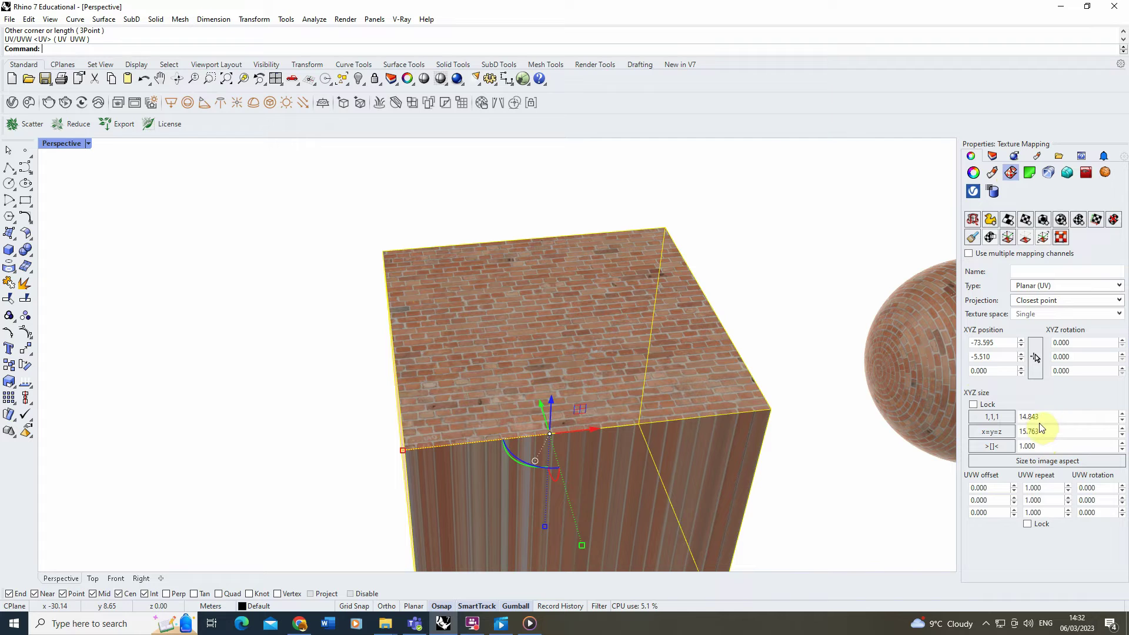
Set the cube's planar mapping XYZ size to 4 × 4 × 4.
left_click(1052, 446)
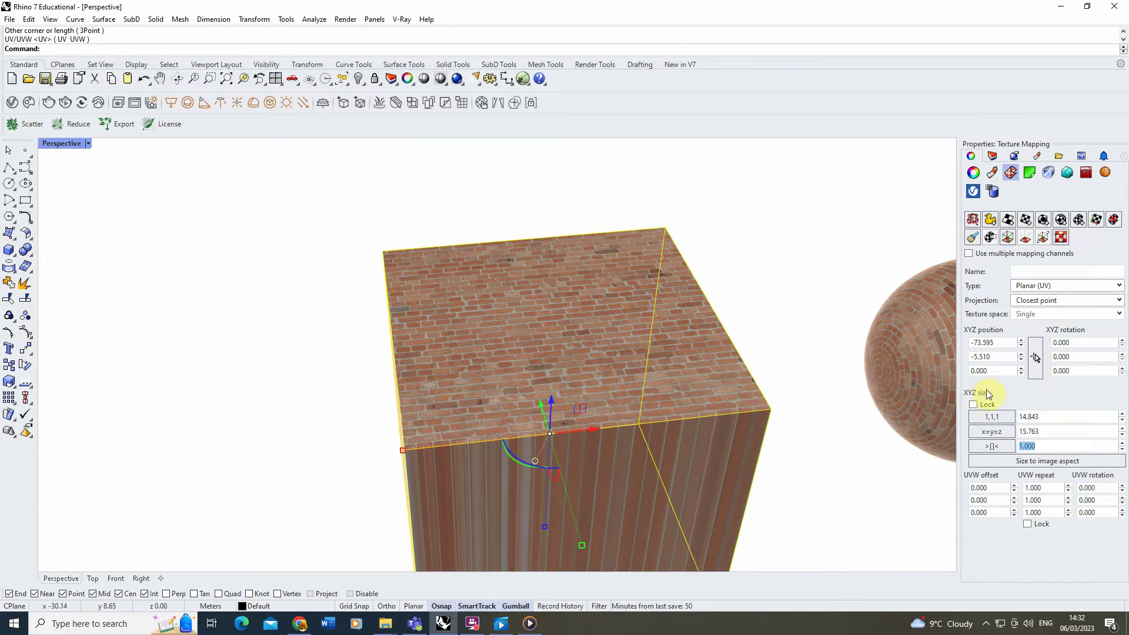
left_click(1044, 416)
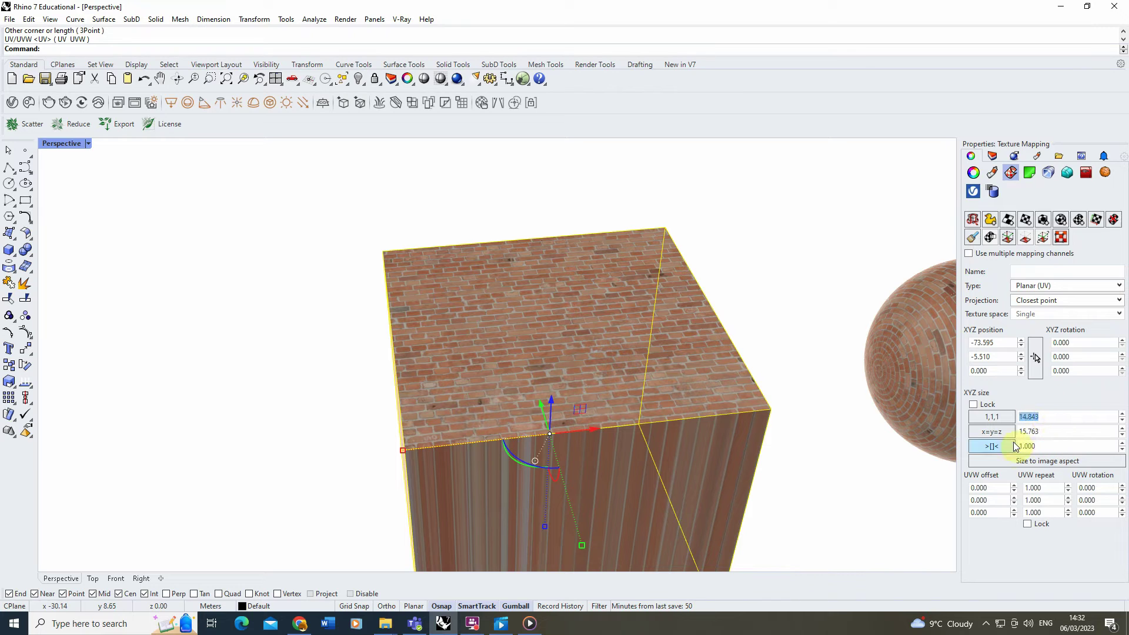
left_click(1053, 432)
left_click(1045, 449)
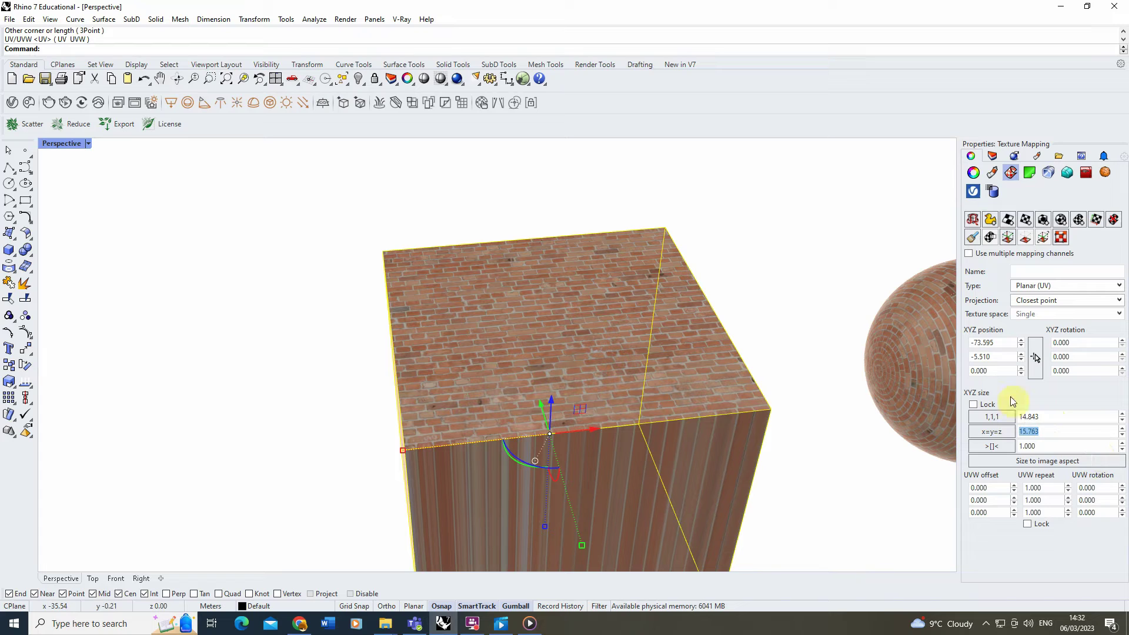
left_click(1049, 415)
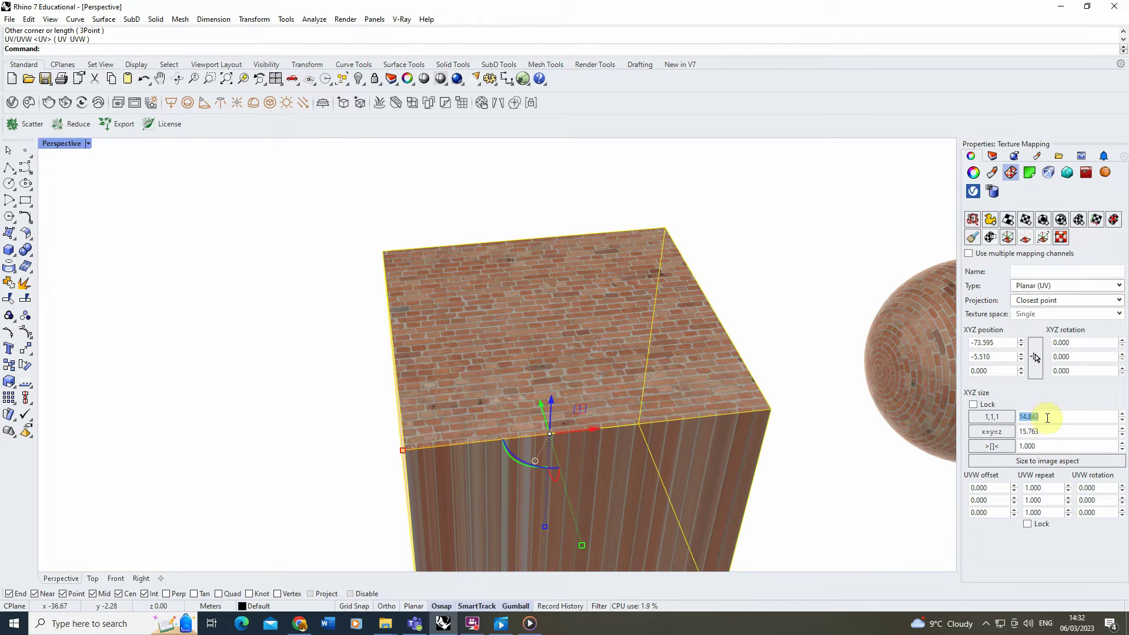
type("44")
key("Tab")
type("4")
key("Return")
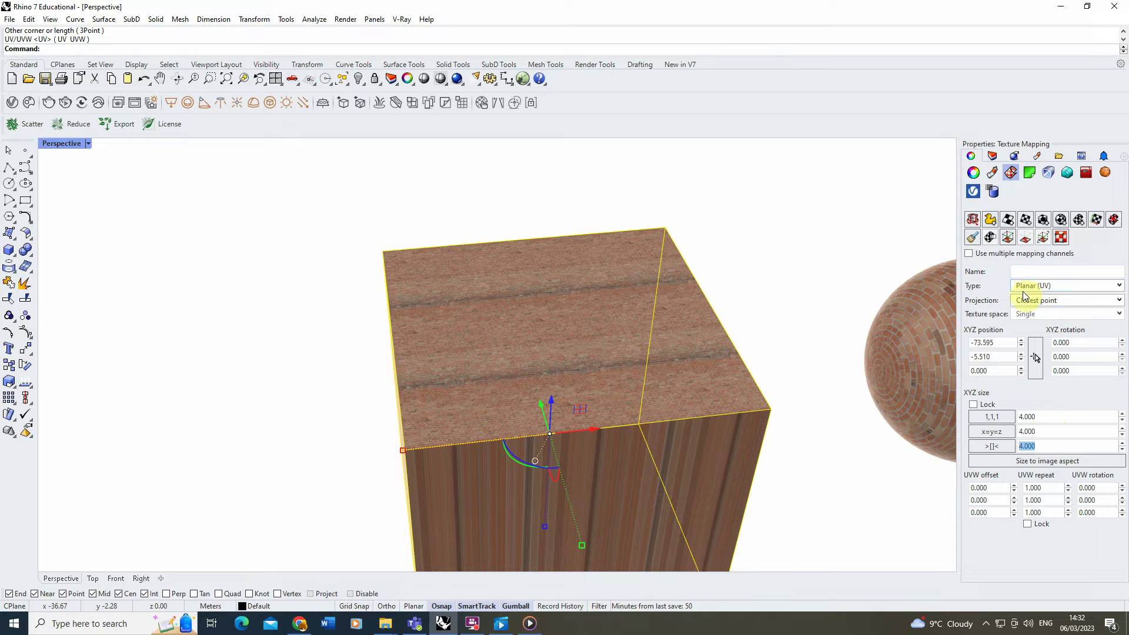
Orbit and zoom to check the smaller bricks tiling the cube's top face.
right_click_drag(688, 434, 639, 400)
left_click(1031, 431)
scroll(400, 426, "up", 3)
scroll(407, 432, "up", 2)
scroll(368, 381, "down", 4)
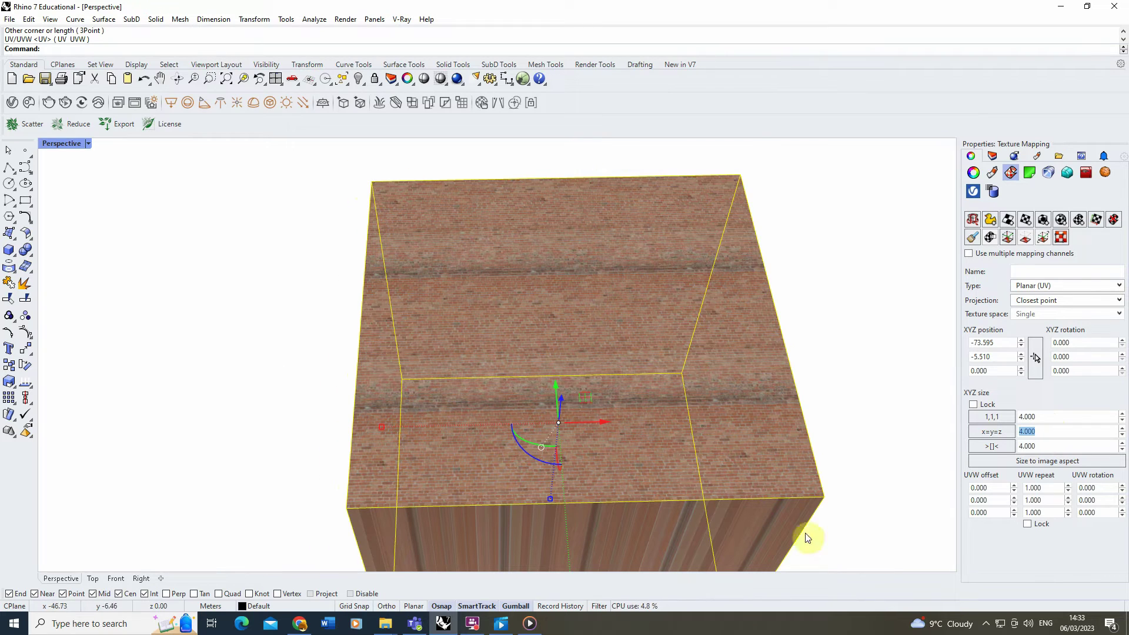
scroll(300, 423, "up", 3)
scroll(325, 408, "down", 2)
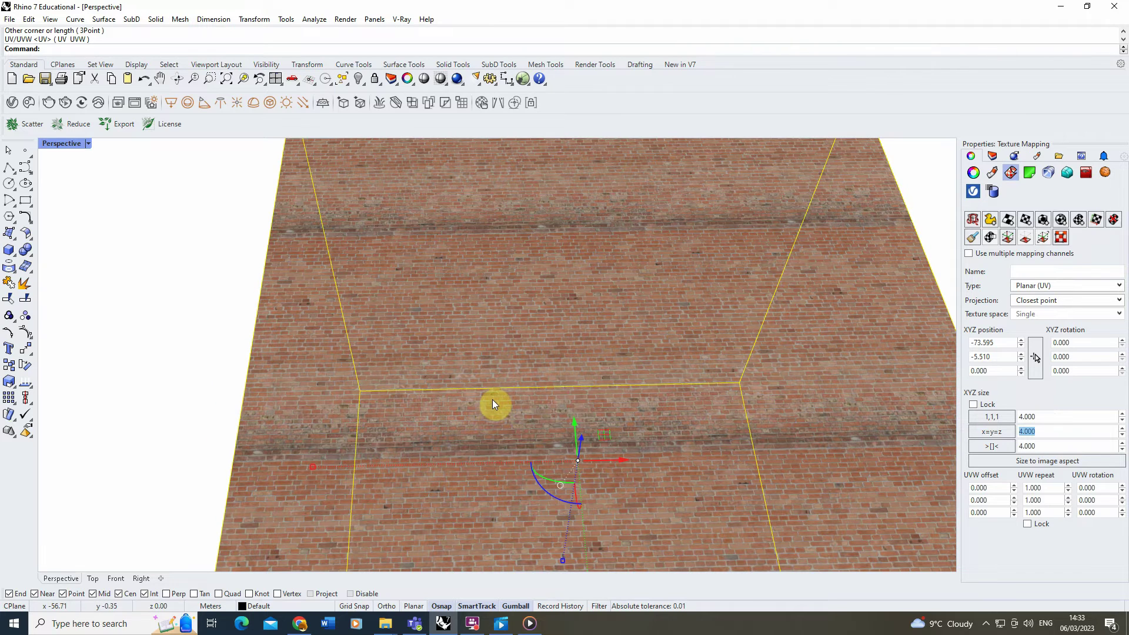
scroll(489, 382, "down", 10)
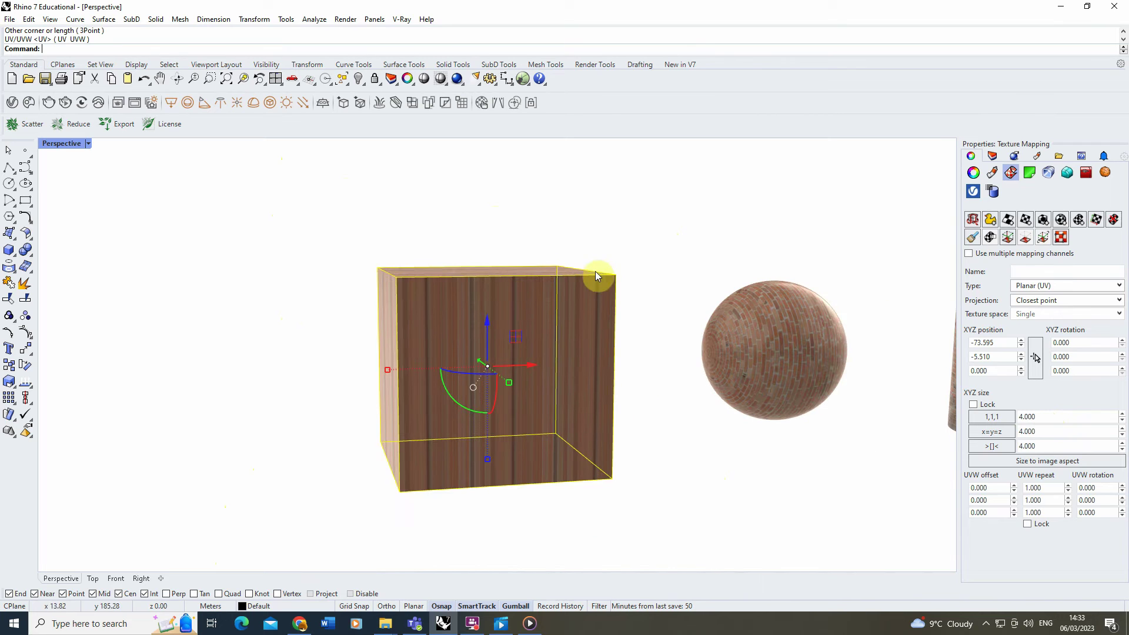
right_click_drag(427, 287, 481, 352)
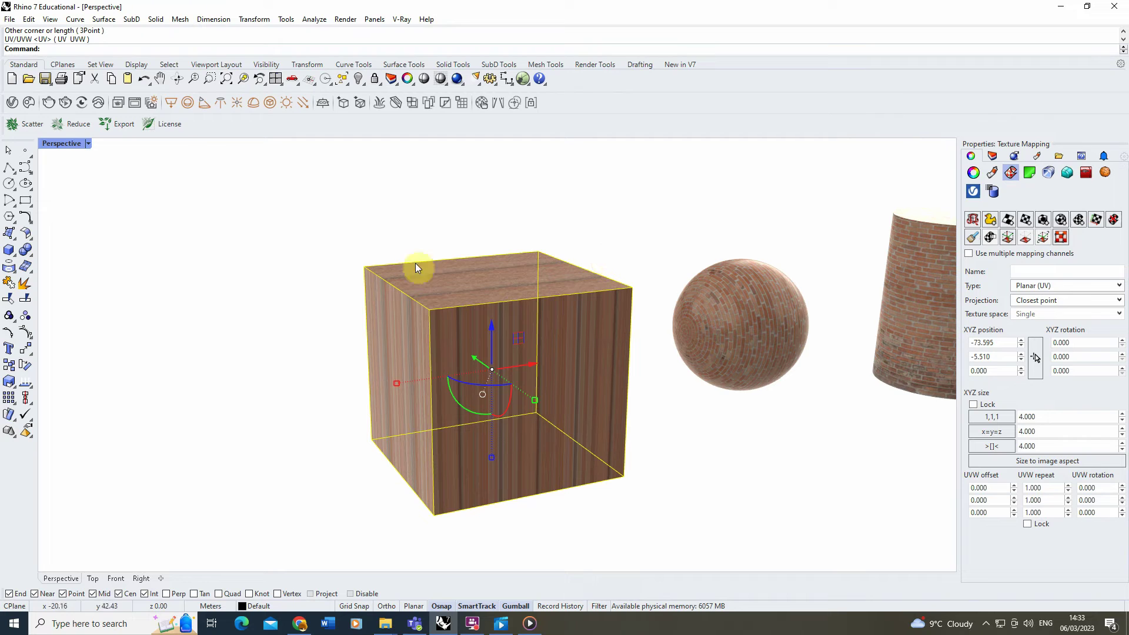
Change the cube's texture mapping type to Box and orbit to inspect it.
left_click(1035, 288)
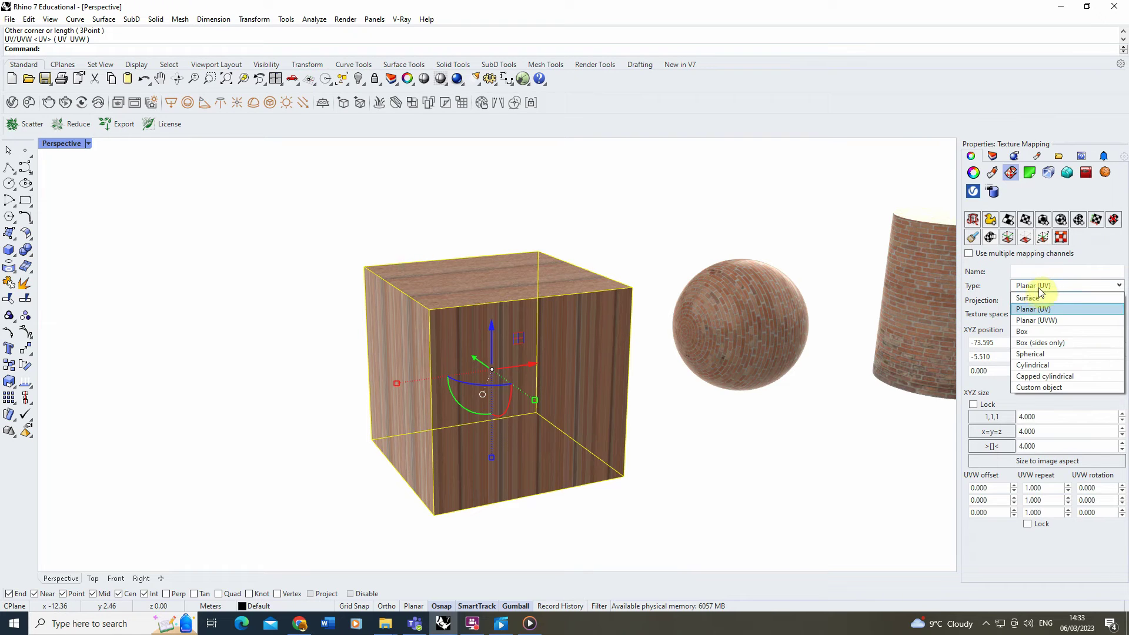
left_click(1031, 334)
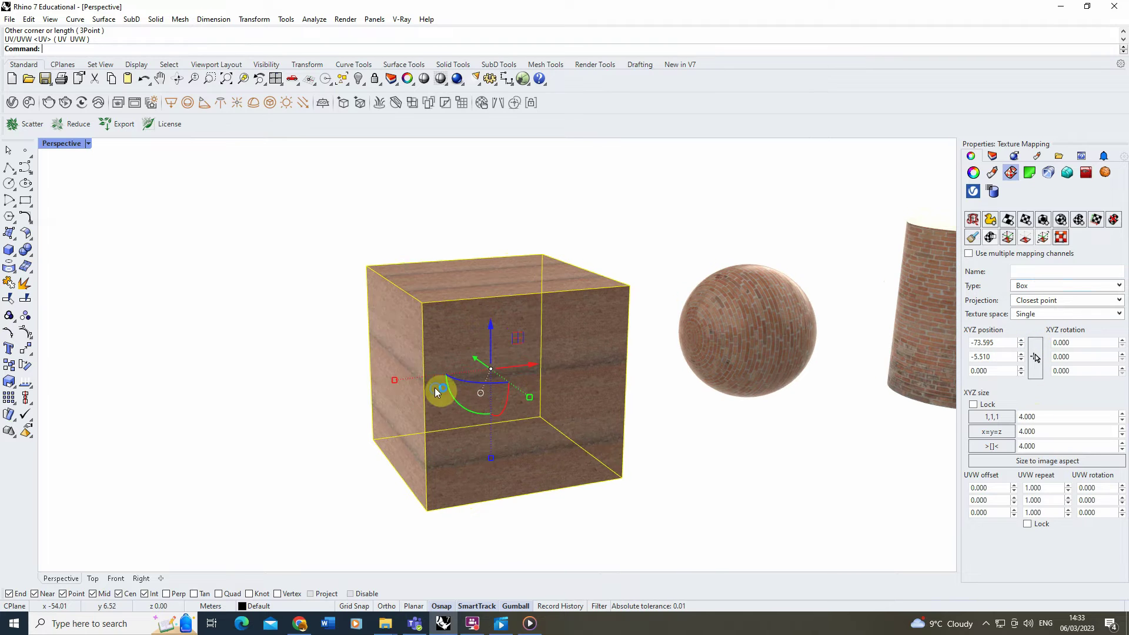
right_click_drag(434, 322, 476, 281)
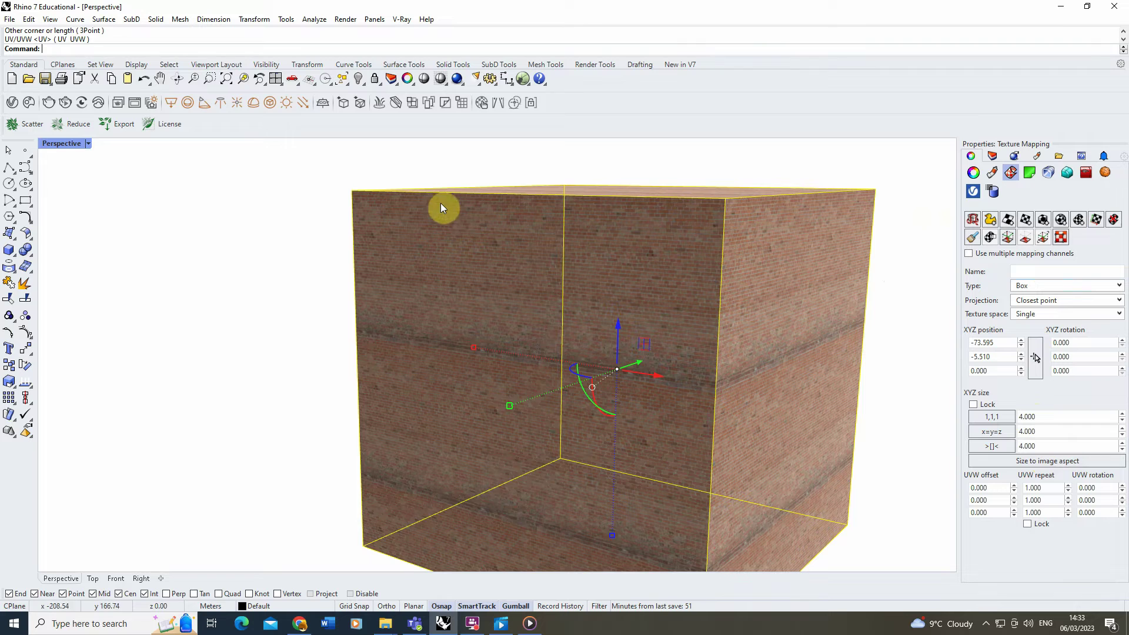
right_click_drag(407, 357, 443, 329)
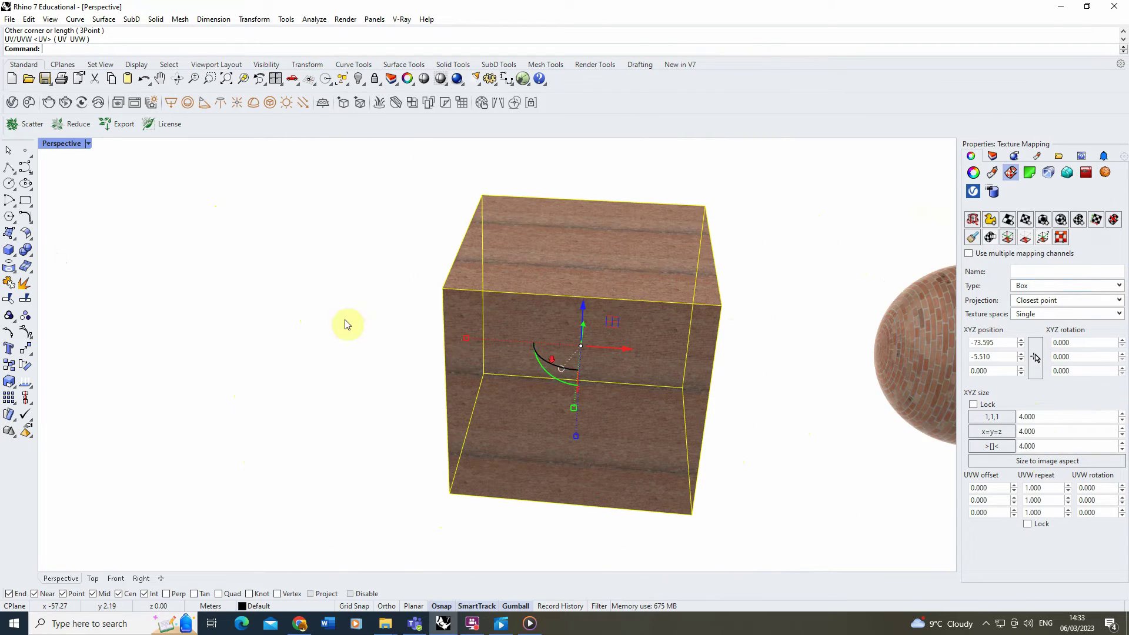
Reapply capped box mapping to the cube with a drawn 9.368 × 9.514 × 8.765 box.
left_click(751, 330)
left_click(650, 290)
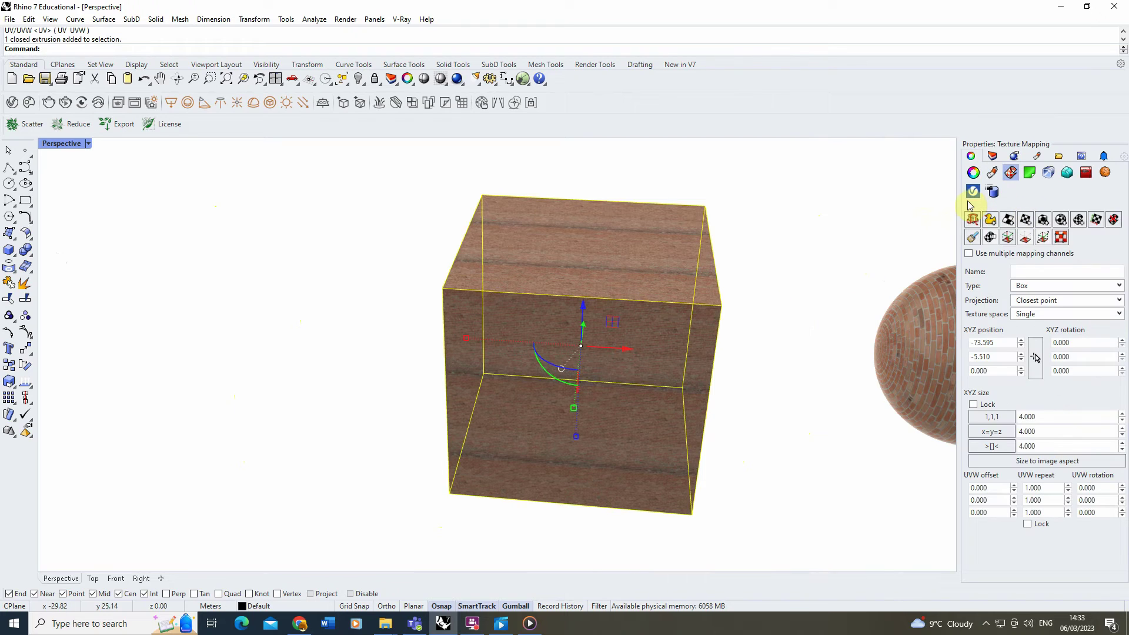
left_click(1042, 224)
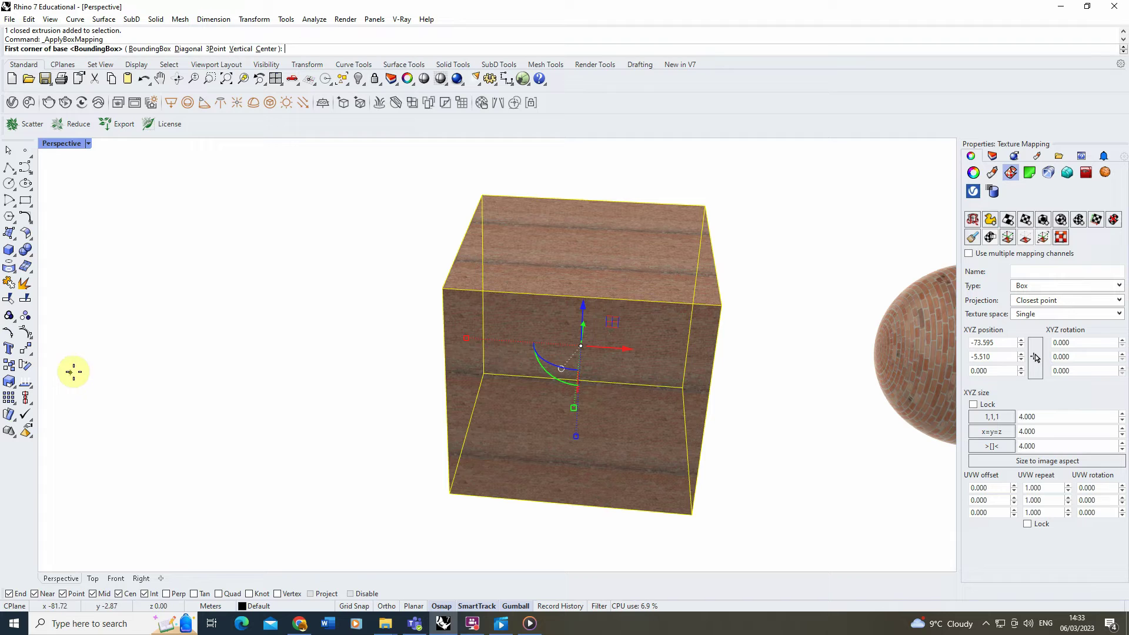
left_click(235, 340)
left_click(352, 456)
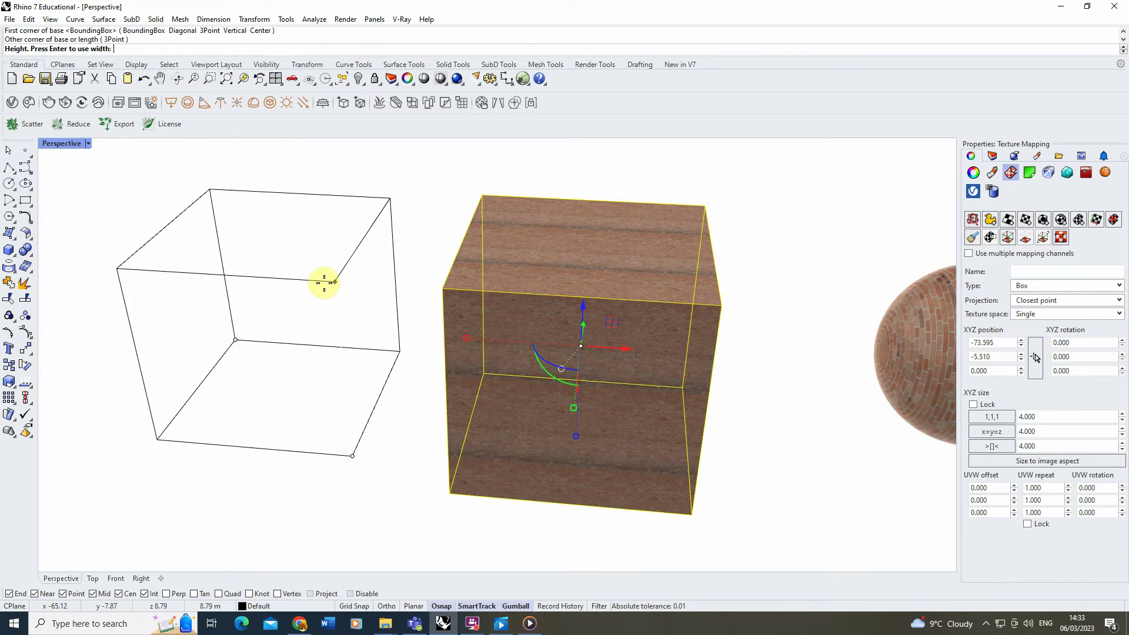
left_click(331, 282)
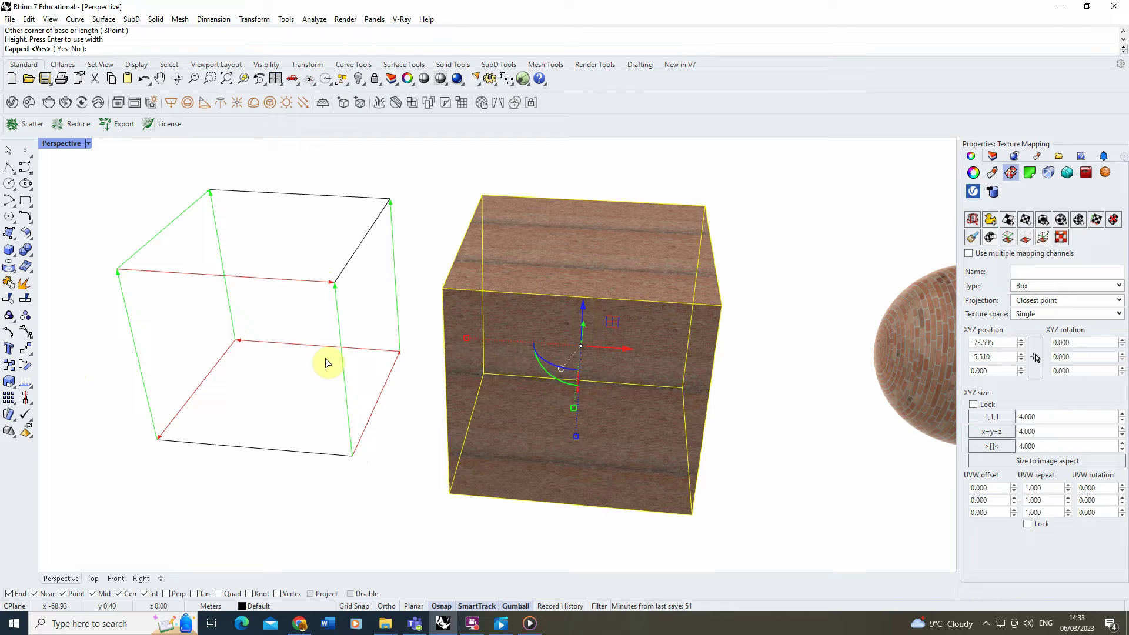
key("Return")
mouse_move(504, 366)
right_mouse_down()
mouse_move(466, 346)
mouse_move(629, 323)
mouse_move(512, 351)
right_mouse_up()
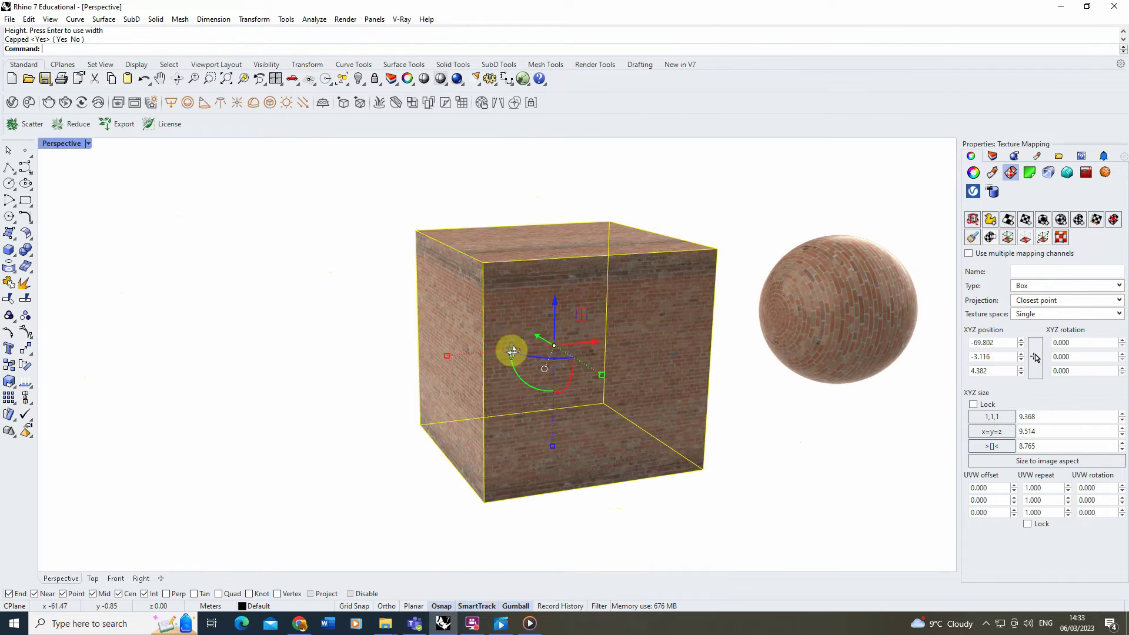
left_click(1055, 416)
Set the cube's box mapping XYZ sizes to 4.
type("5")
key("Tab")
type("5")
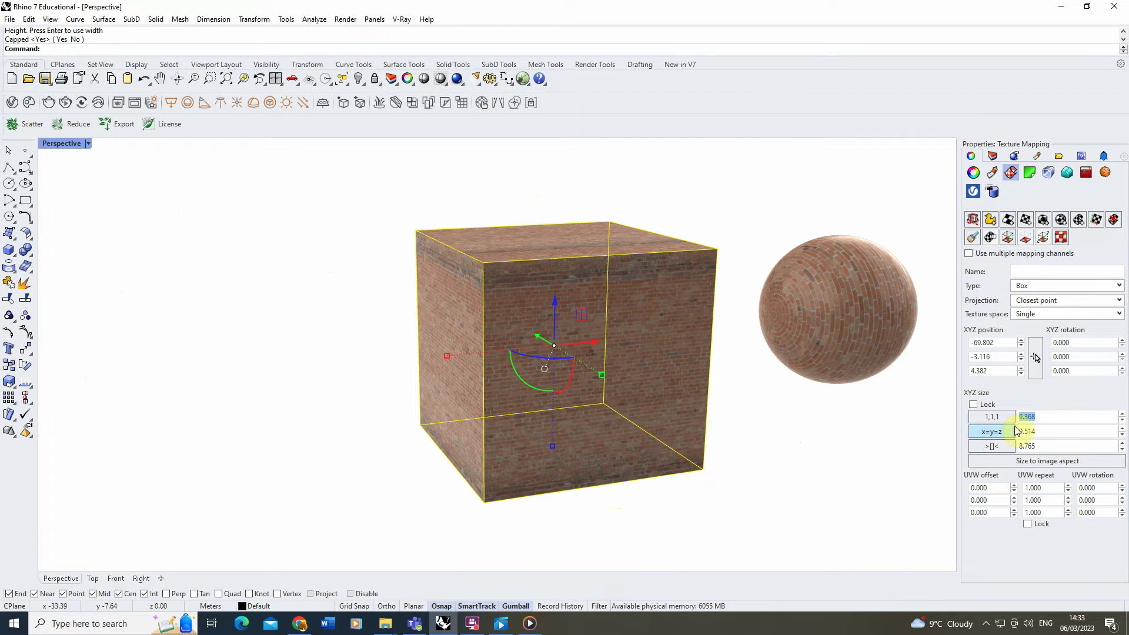
left_click(1048, 447)
type("4")
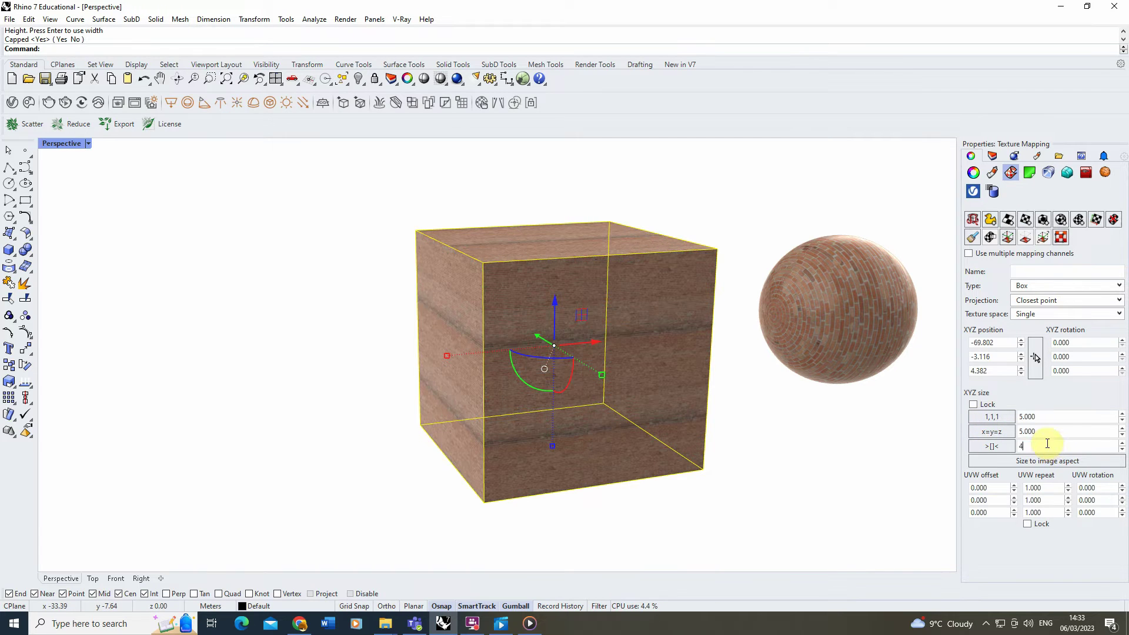
left_click(1055, 416)
type("4")
key("Tab")
type("4")
right_click_drag(623, 349, 598, 381)
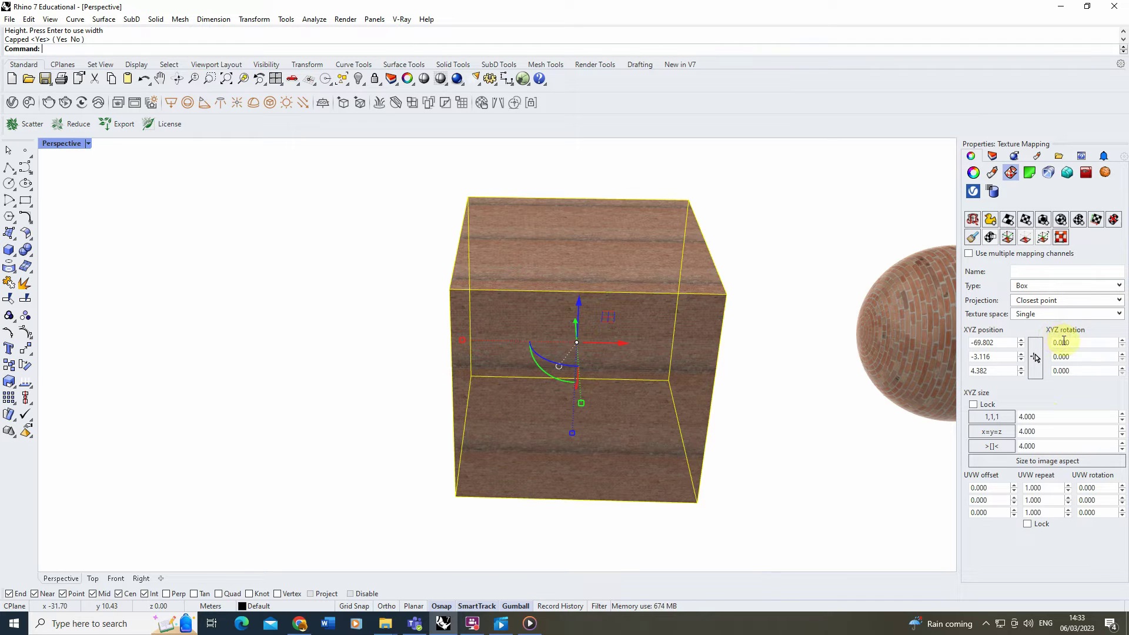
Rotate the box mapping 45° about X, Y and Z, then orbit to check the diagonal streaks.
left_click(1082, 370)
left_click(1081, 344)
left_click(1073, 360)
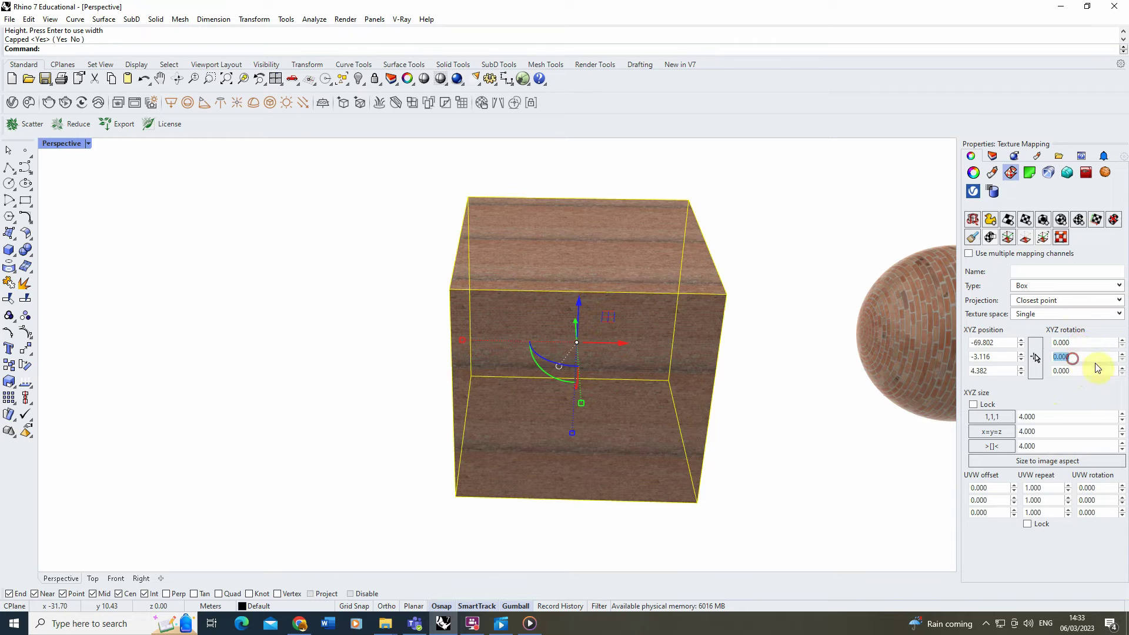
left_click(1085, 371)
type("45")
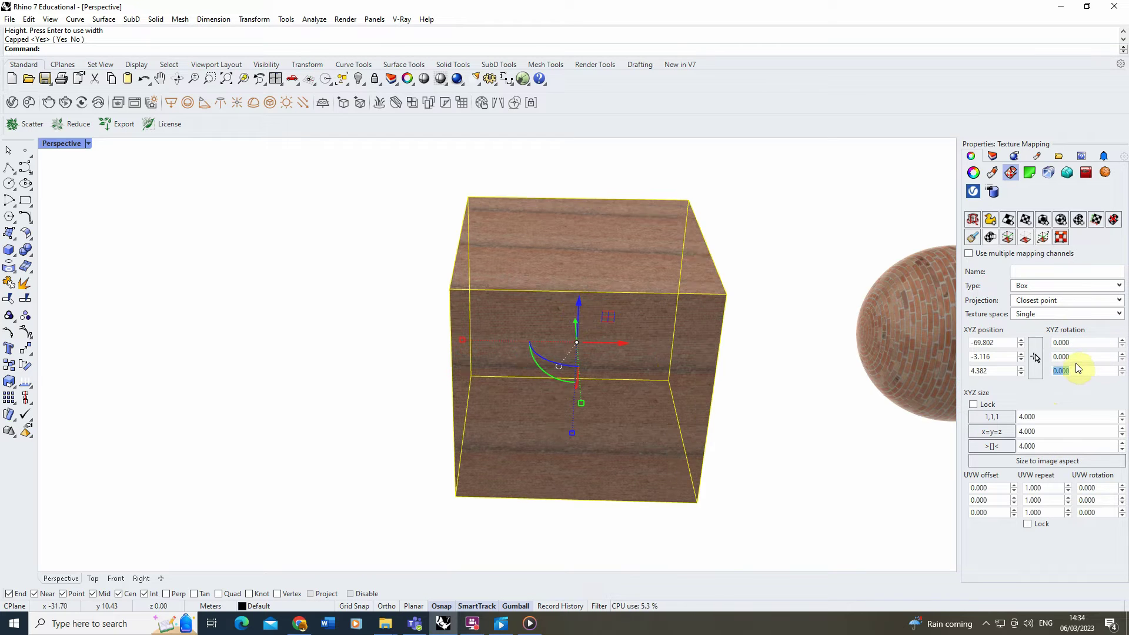
left_click(1078, 357)
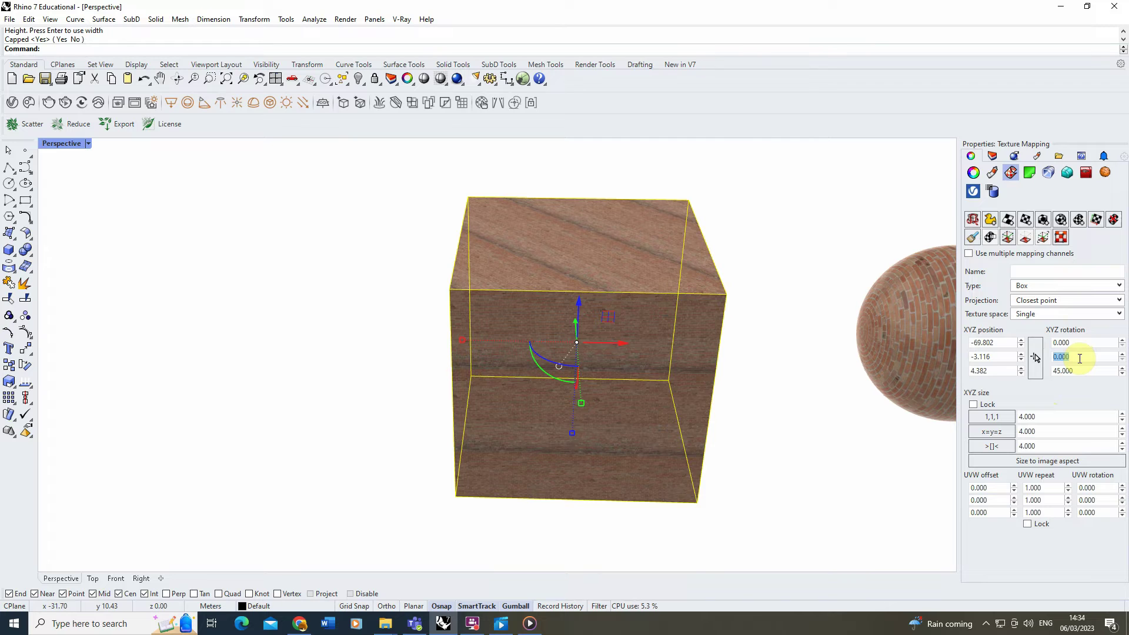
type("45")
left_click(1085, 341)
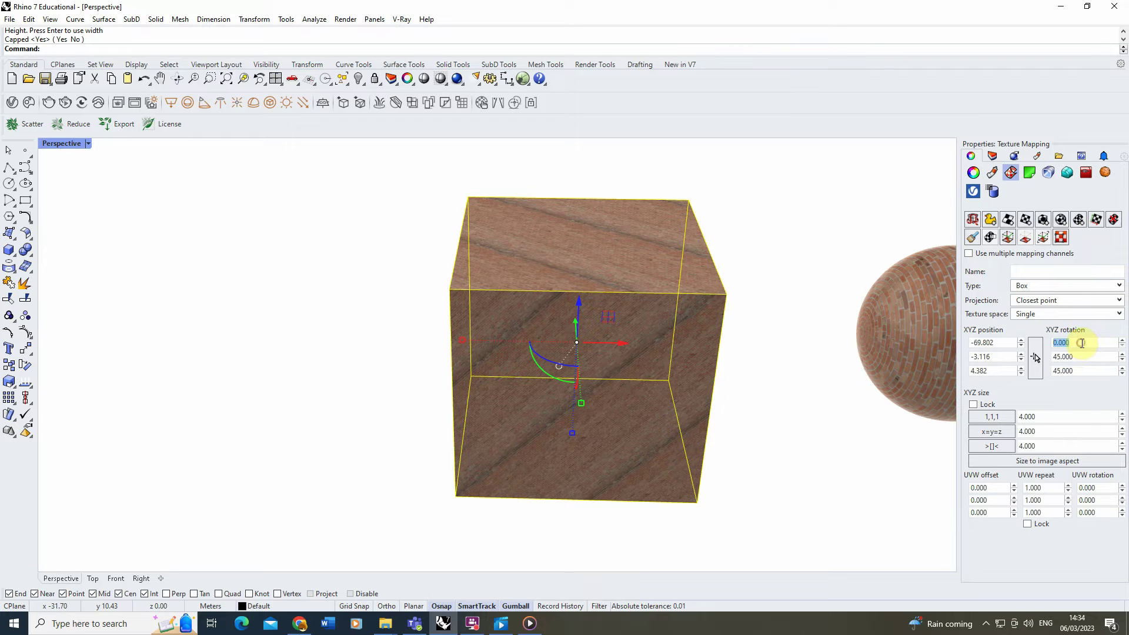
type("45")
right_click_drag(668, 322, 823, 276)
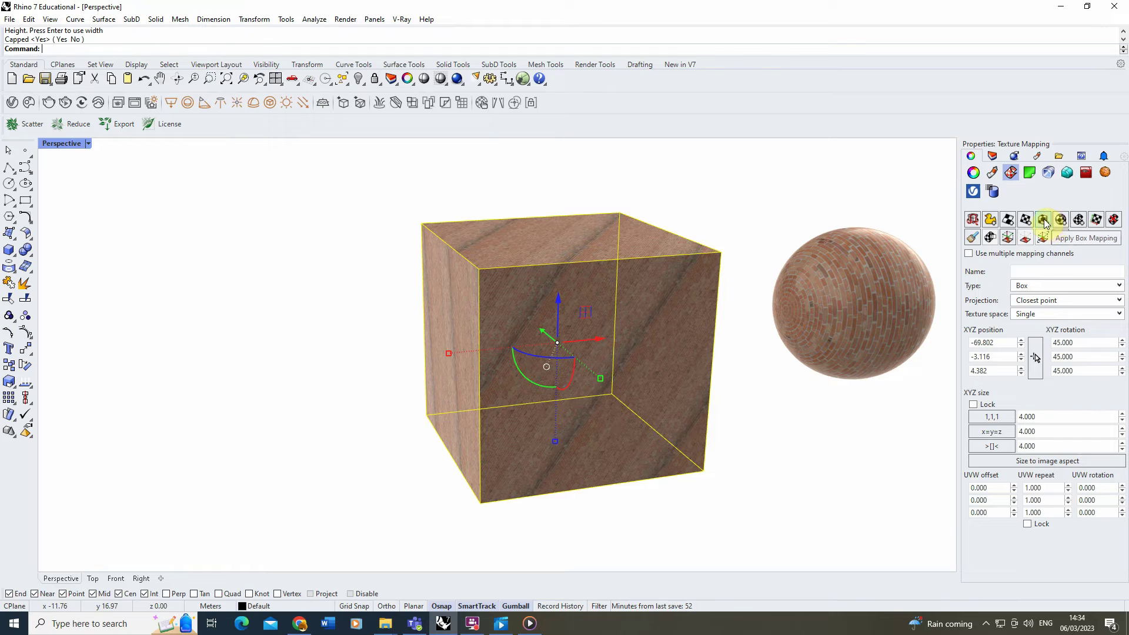
Select the brick sphere and zoom and orbit around it to inspect its texture close up.
right_click_drag(474, 307, 688, 245)
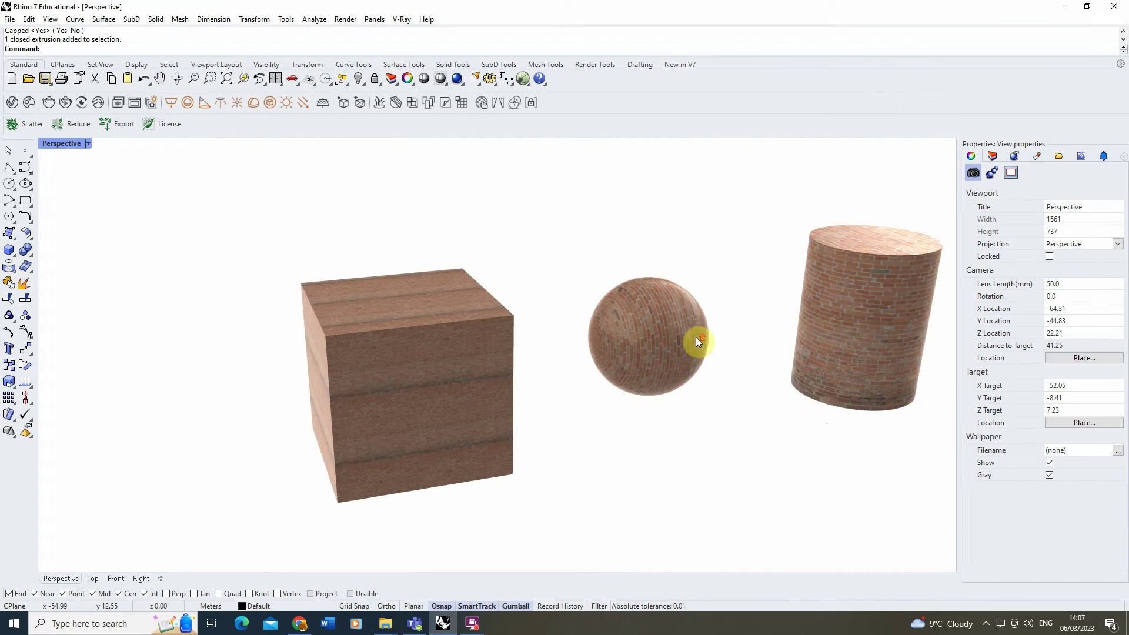
left_click(698, 341)
scroll(520, 335, "up", 5)
scroll(536, 365, "down", 5)
right_click_drag(537, 365, 302, 360)
scroll(448, 368, "up", 5)
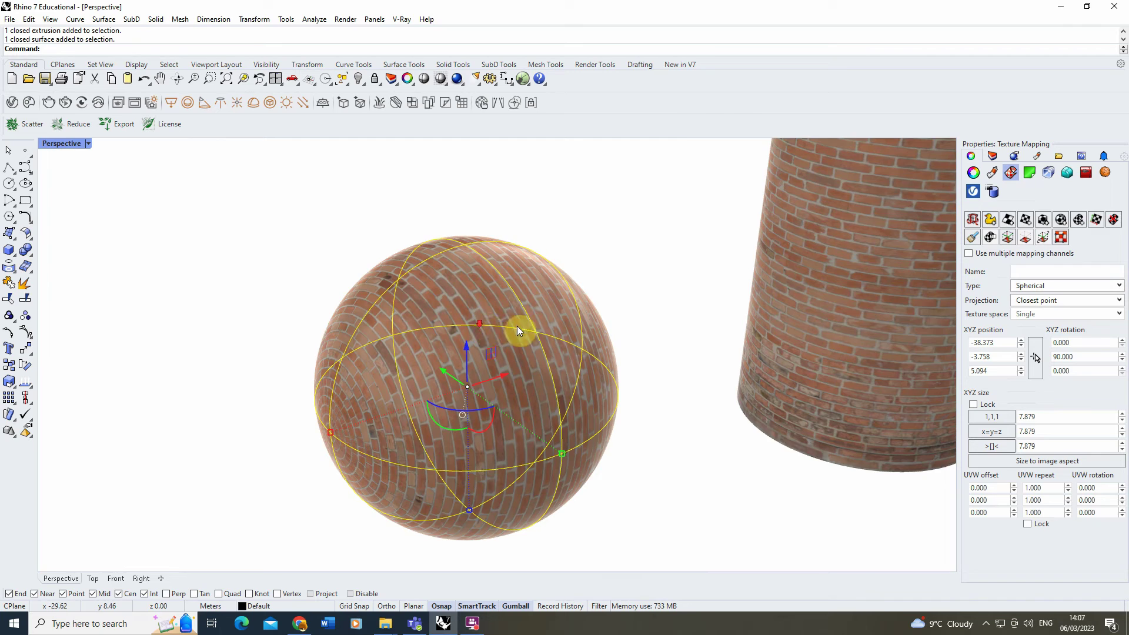
scroll(513, 333, "down", 3)
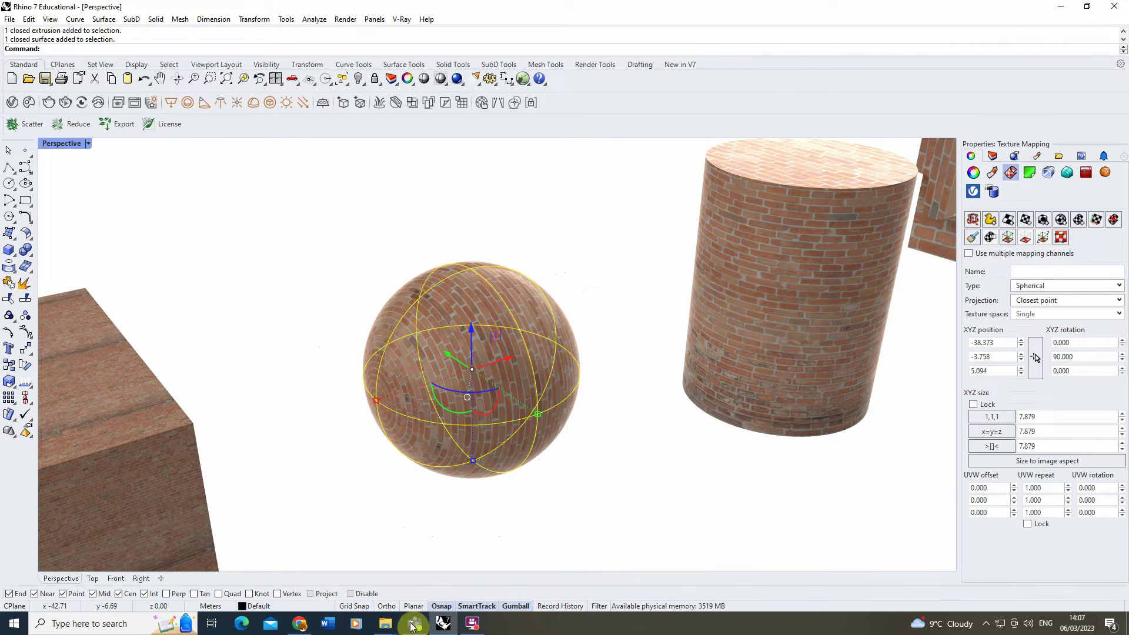
Bring up the Textures folder and switch its file view to Extra large icons.
mouse_move(386, 626)
left_click(278, 598)
right_click(412, 258)
left_click(475, 266)
left_click(571, 266)
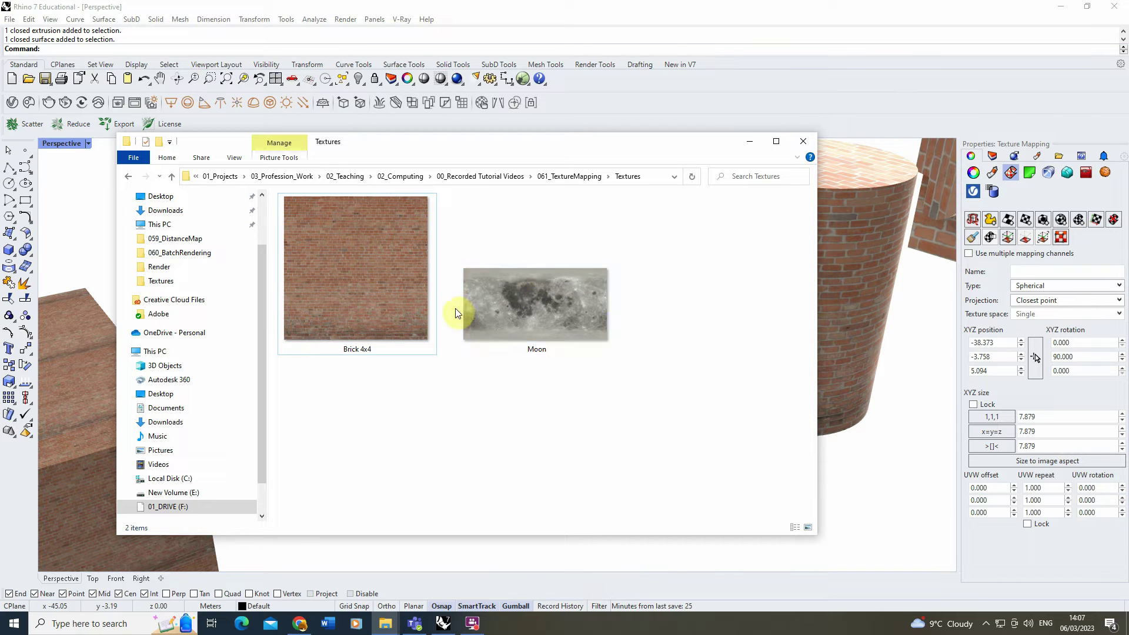
Check the Moon image's file info, then return to Rhino's Materials list.
mouse_move(607, 315)
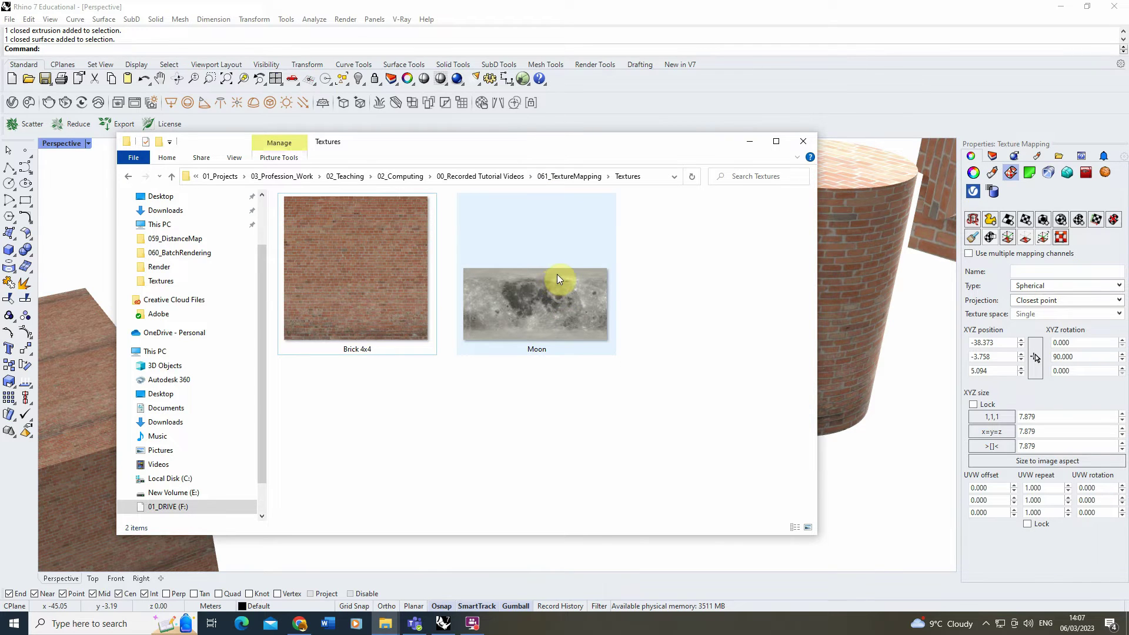
mouse_move(557, 275)
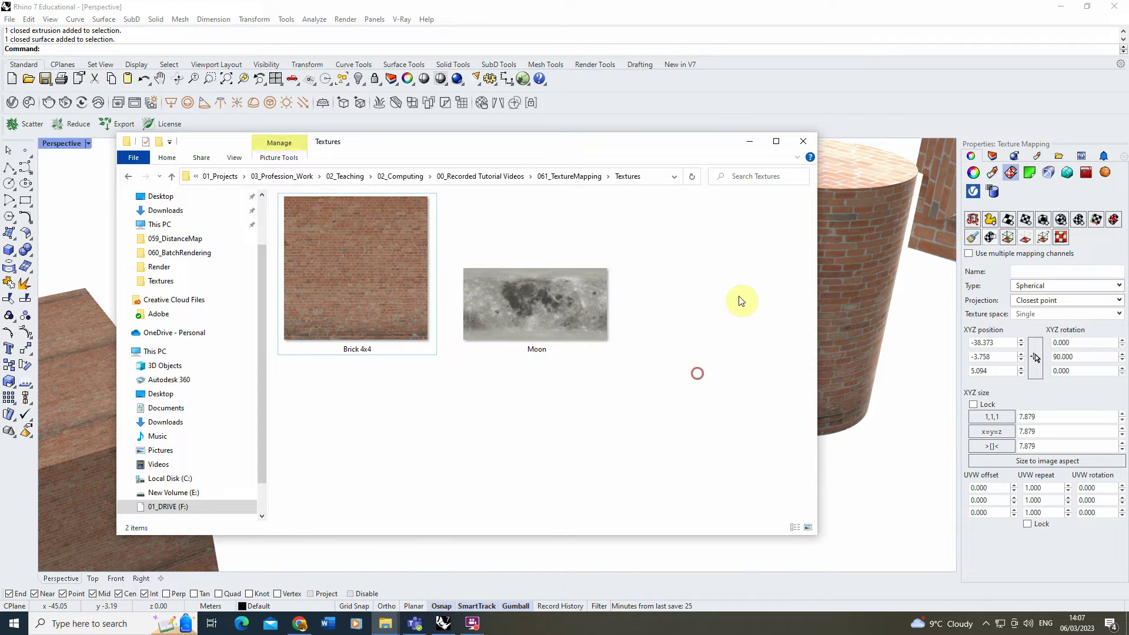
left_click(1036, 156)
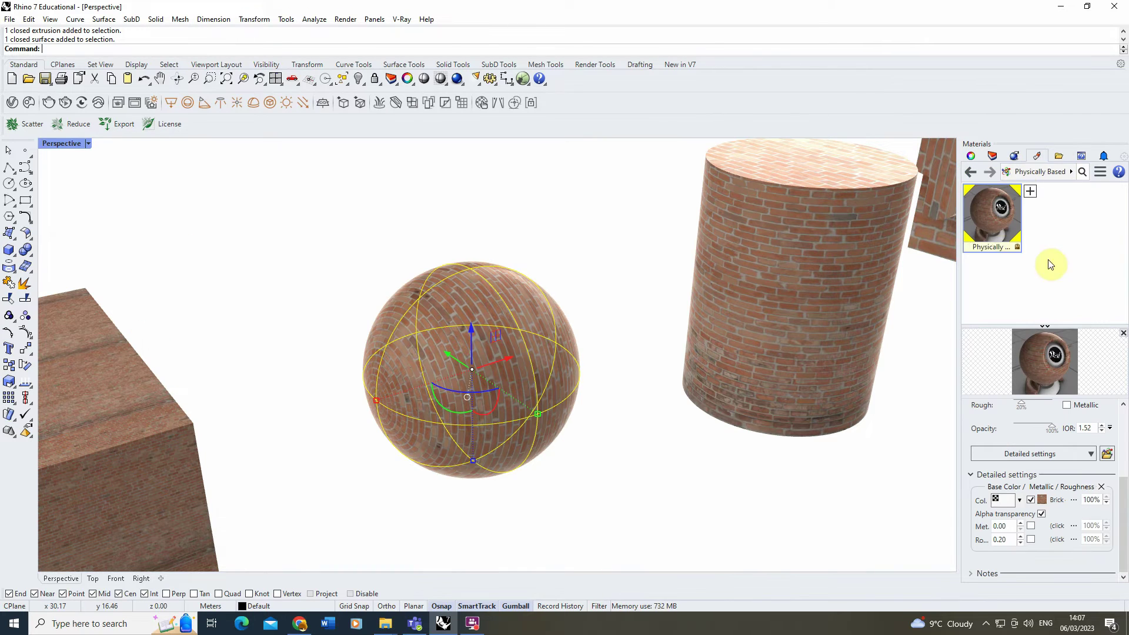
Add a new Physically Based material using the Moon image as its base colour.
left_click(1029, 192)
left_click(998, 319)
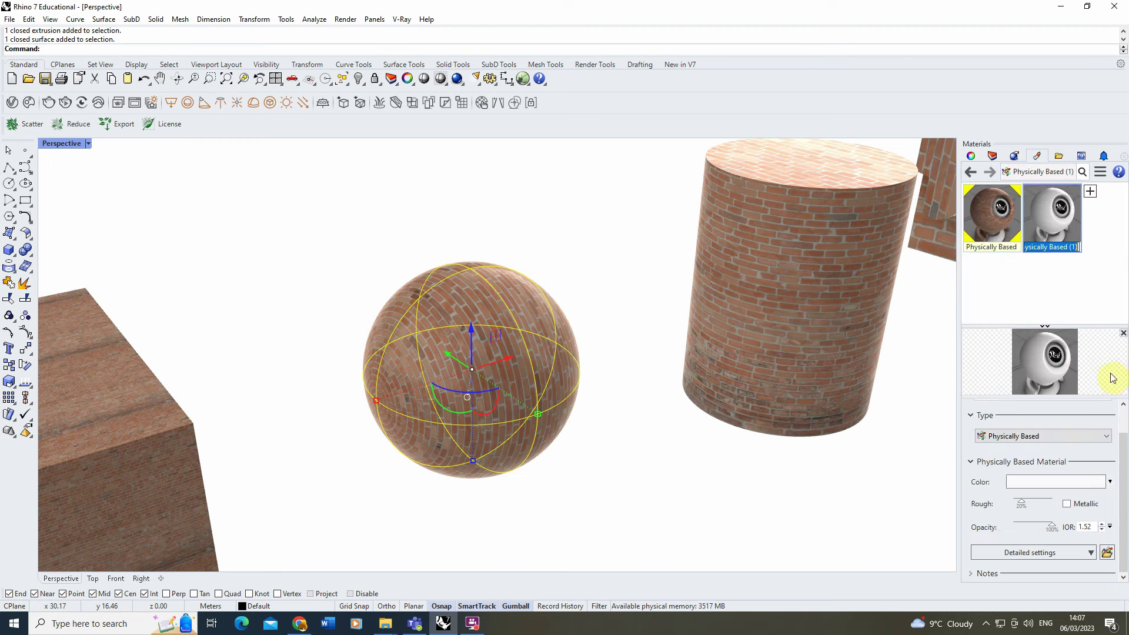
left_click(1089, 552)
left_click(1043, 432)
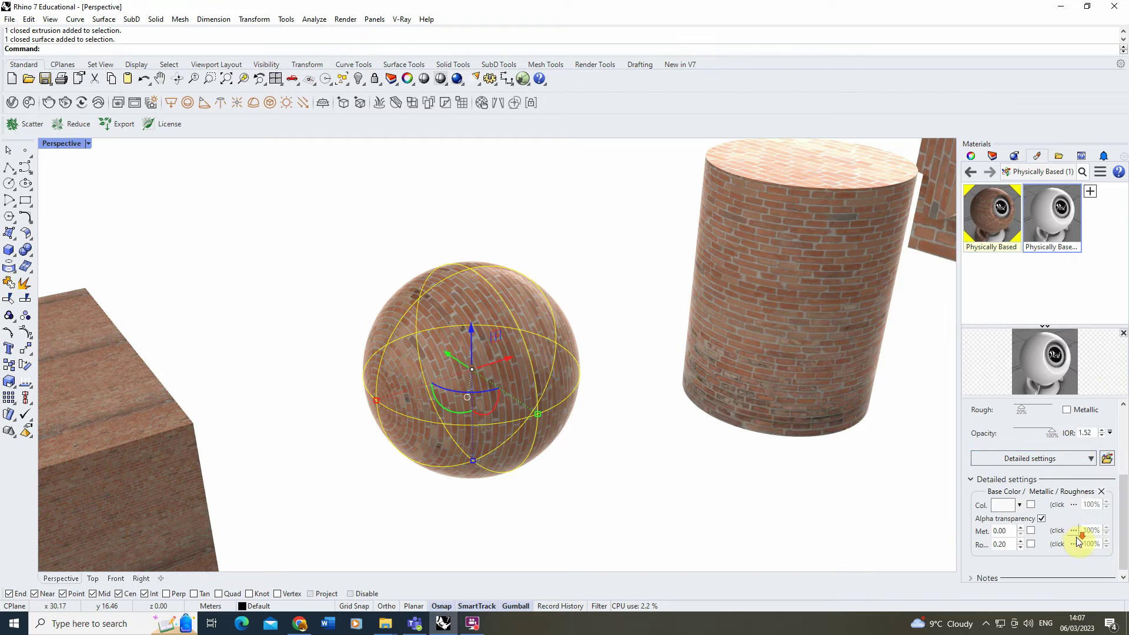
left_click(1059, 505)
left_click(292, 124)
left_click(552, 415)
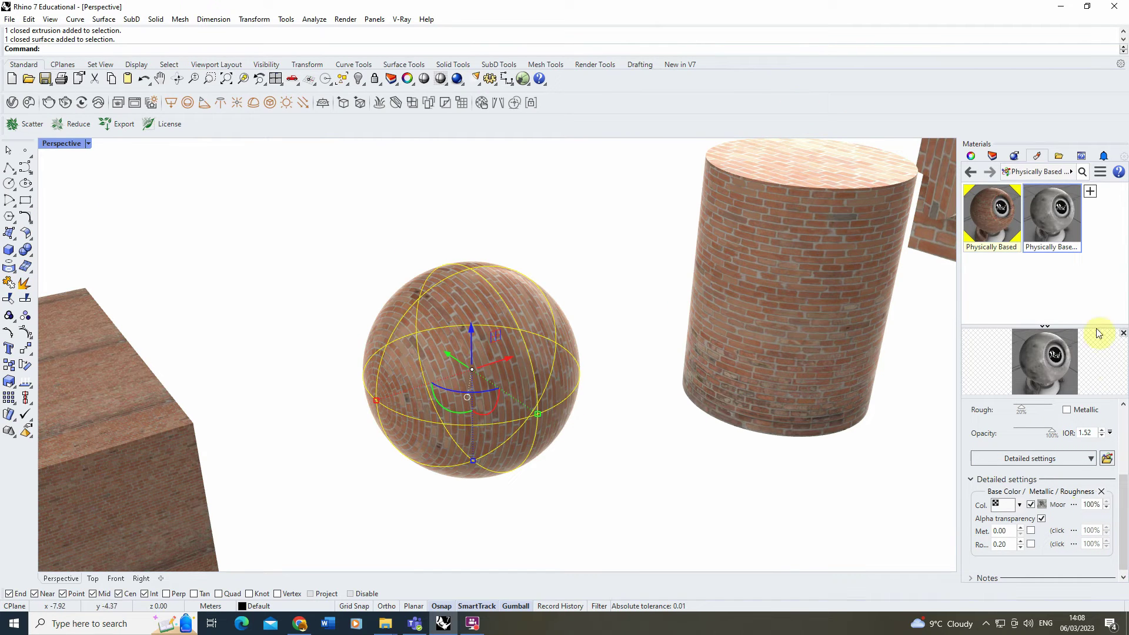
Assign the moon material to the sphere and orbit to view the result.
right_click(1061, 212)
left_click(988, 152)
left_click(562, 255)
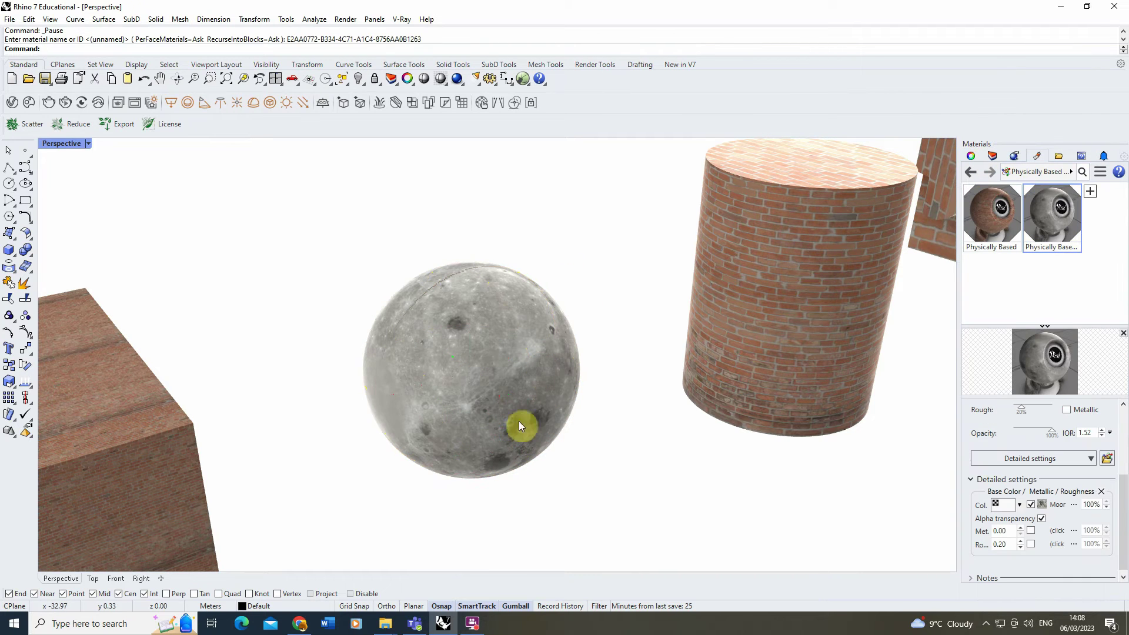
right_click_drag(513, 467, 608, 312)
scroll(540, 361, "up", 5)
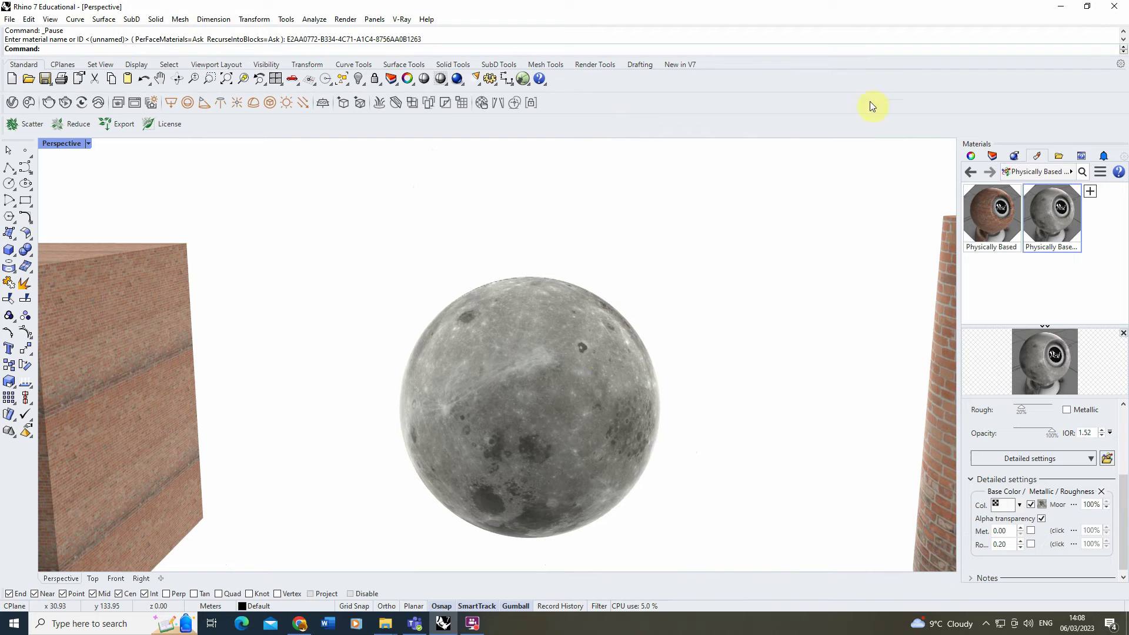
Try a planar mapping on the moon sphere with default UV settings and inspect the stretching.
left_click(582, 369)
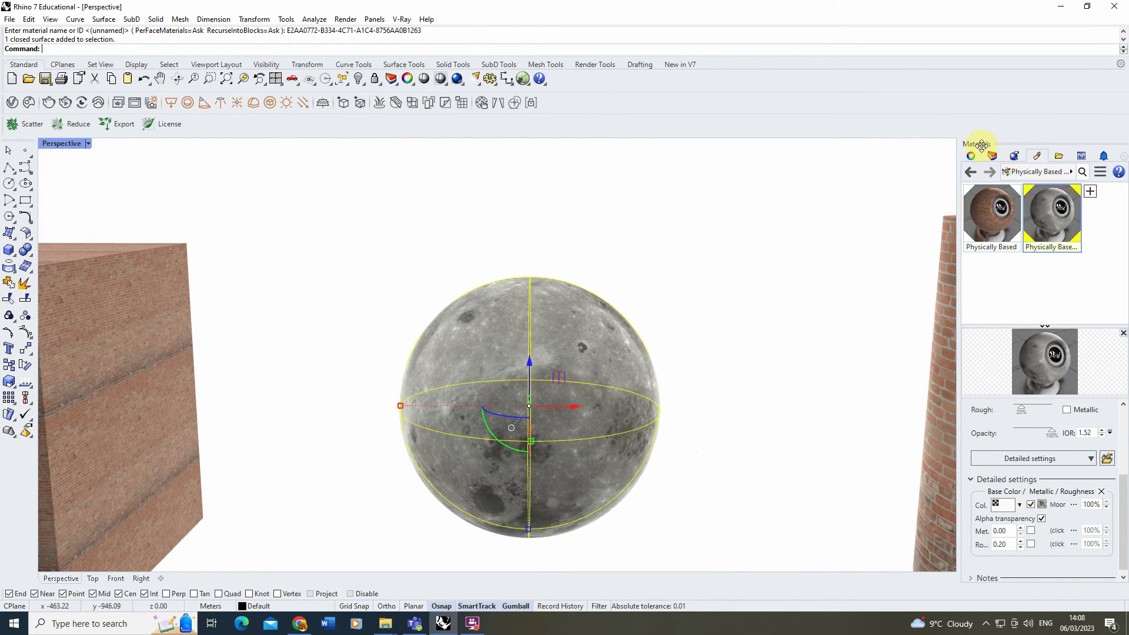
left_click(971, 157)
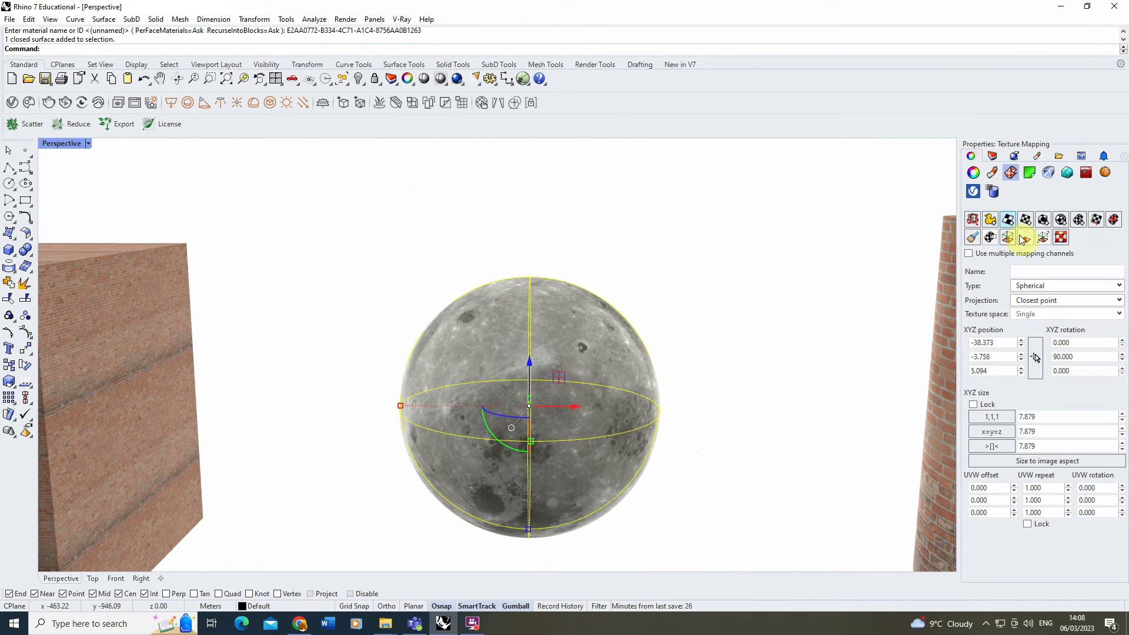
left_click(1007, 219)
left_click(617, 415)
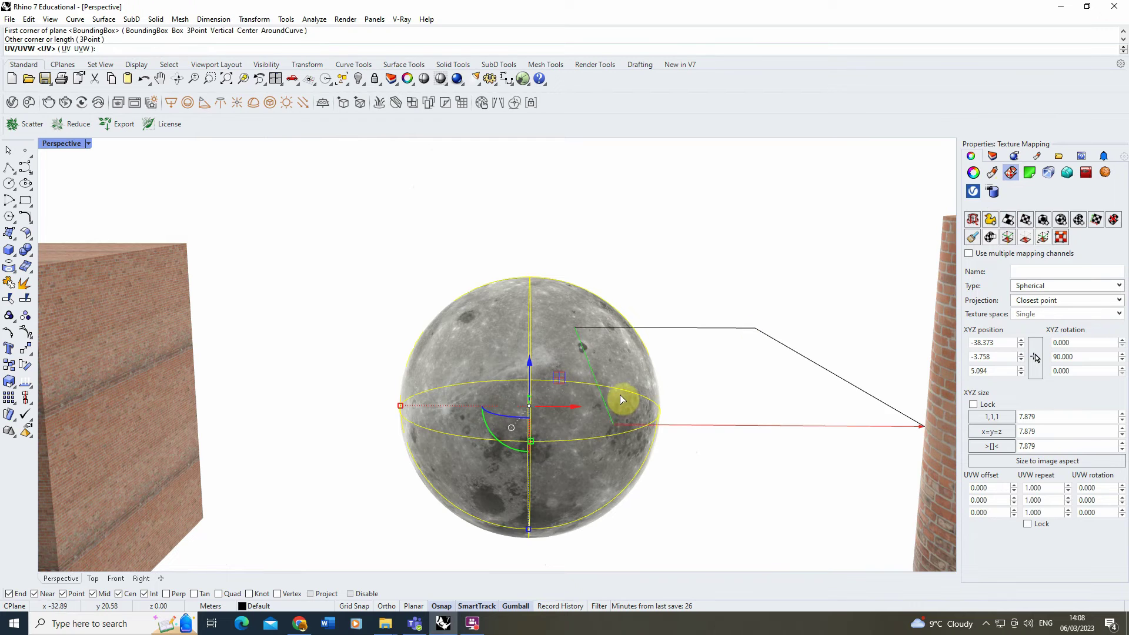
key("Return")
right_click_drag(675, 406, 517, 220)
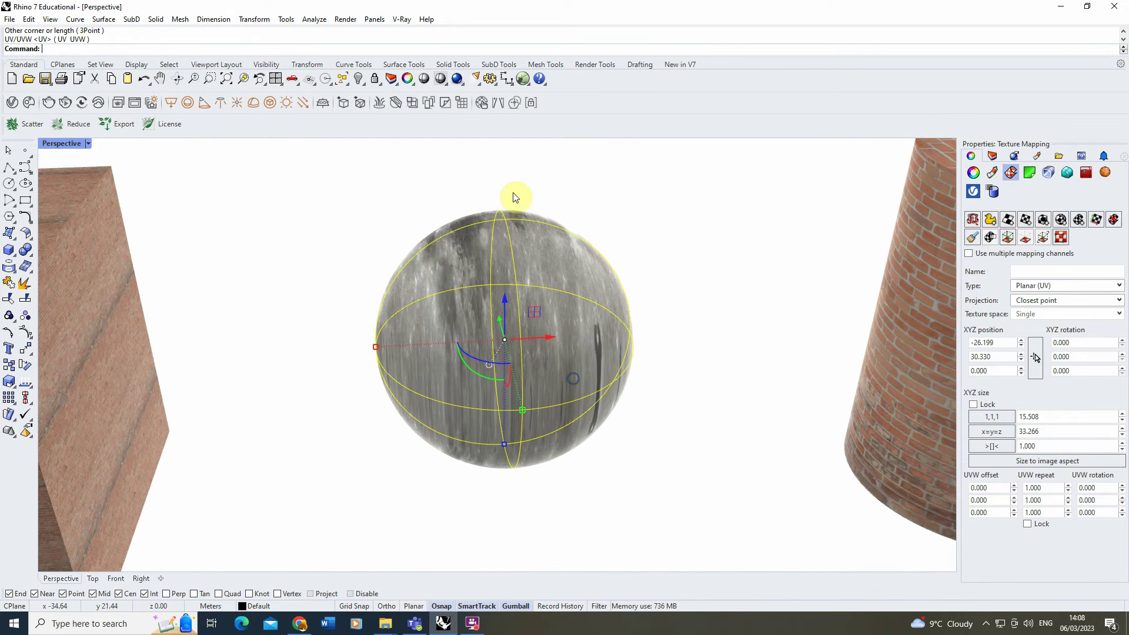
Apply a spherical mapping centred on the sphere's centre via Cen osnap, setting its radius.
left_click(1066, 223)
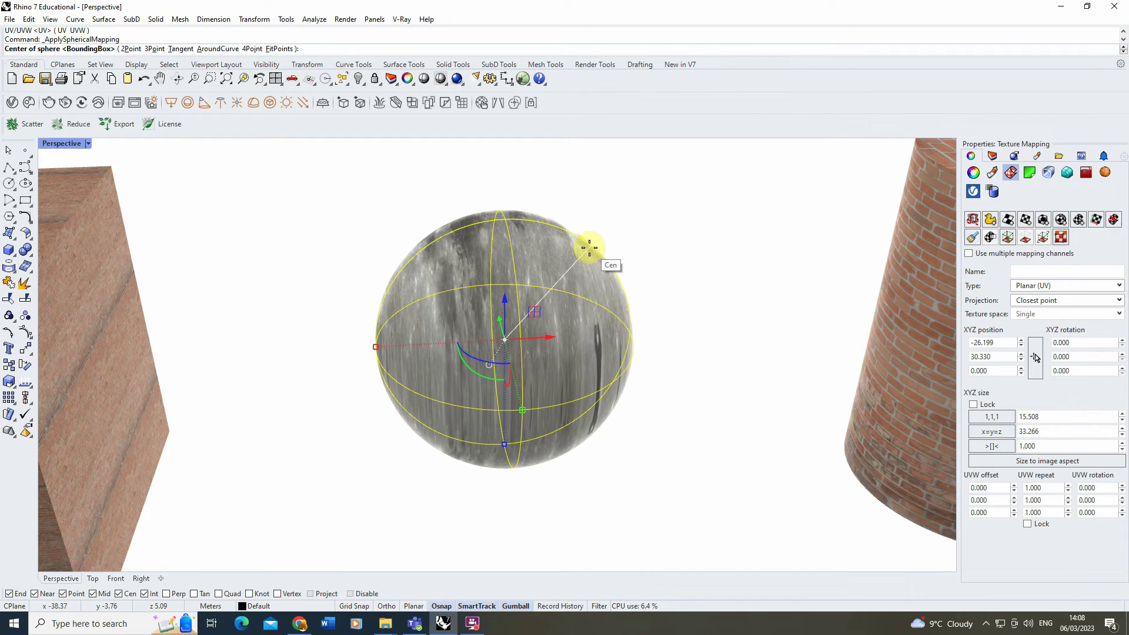
left_click(118, 593)
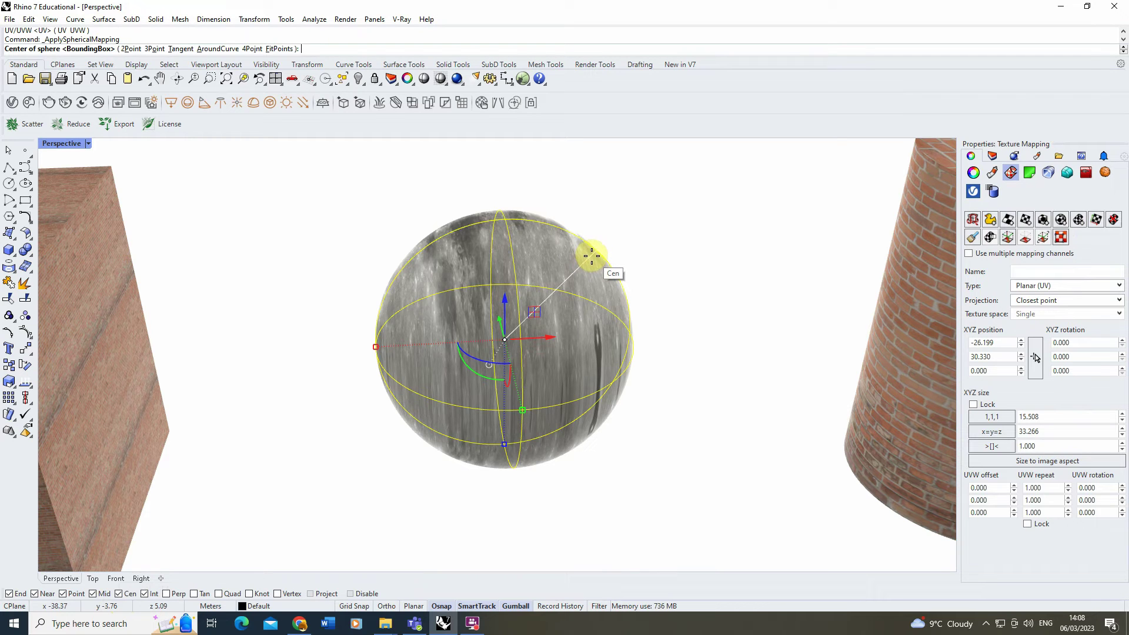
left_click(594, 259)
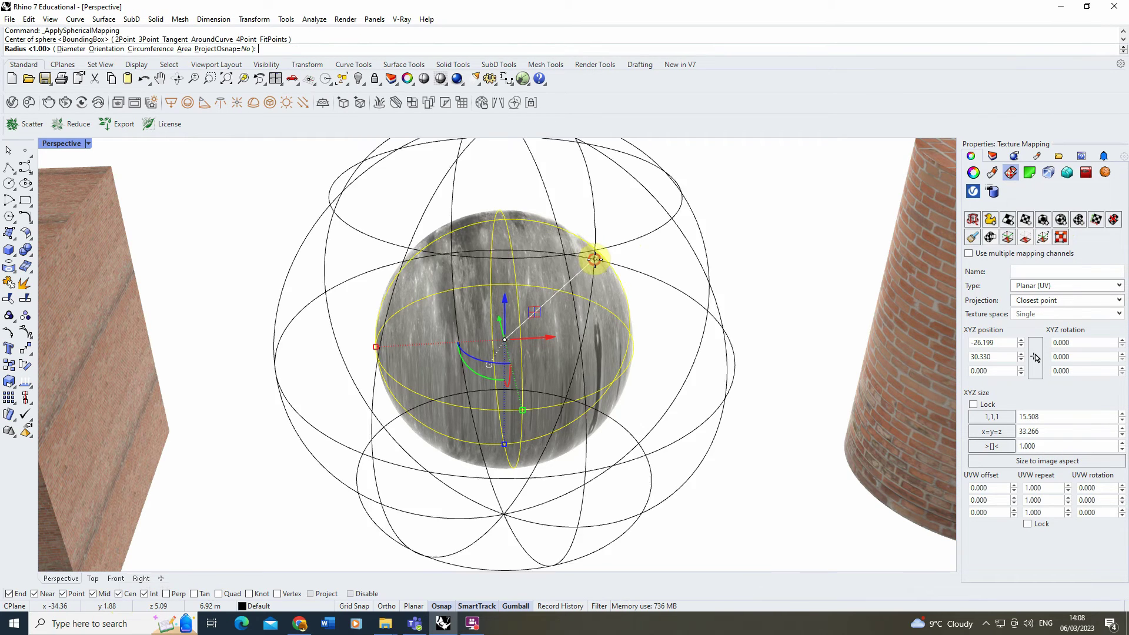
right_click_drag(522, 234, 485, 340)
left_click(517, 333)
key("Escape")
scroll(573, 299, "down", 5)
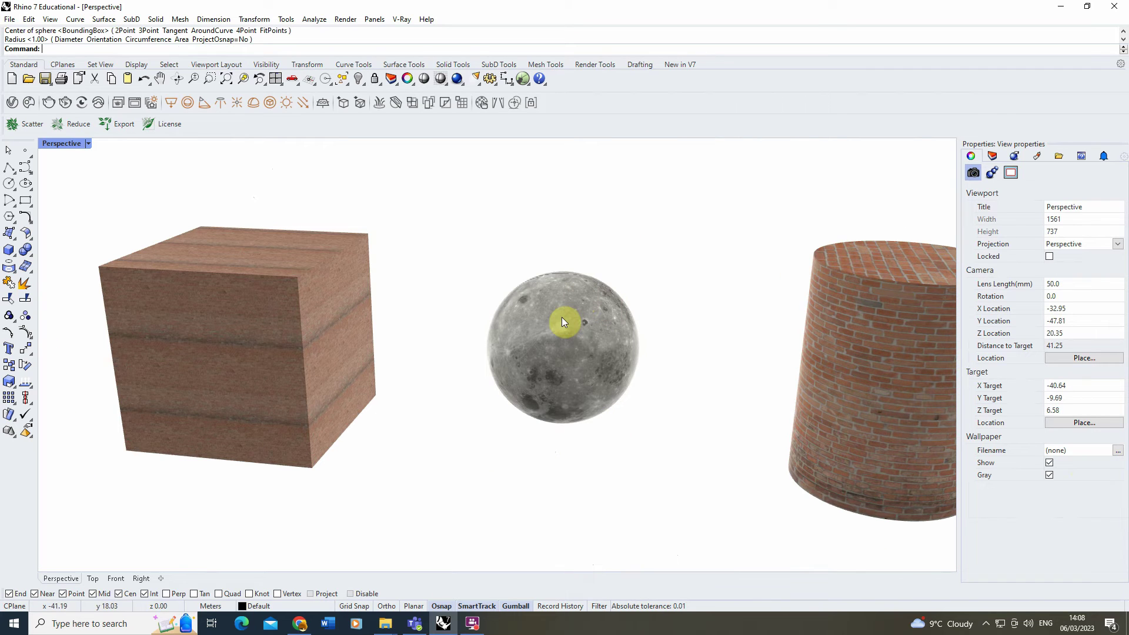
Check the cylinder's Surface mapping, then select the custom brick solid to see its Custom object mapping.
scroll(290, 276, "down", 2)
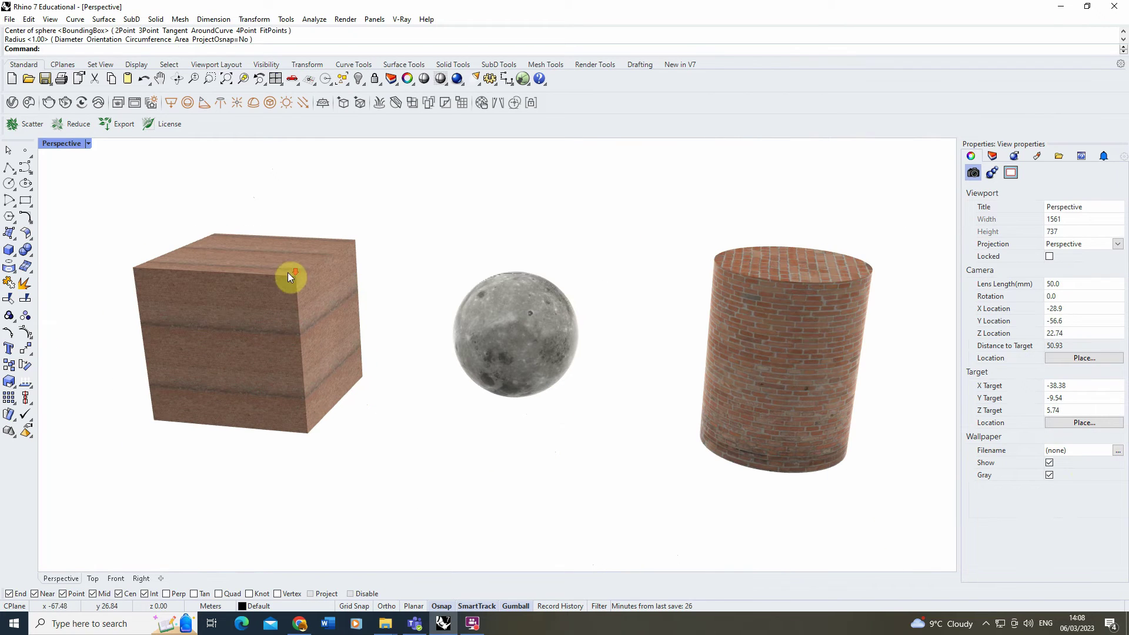
left_click(786, 321)
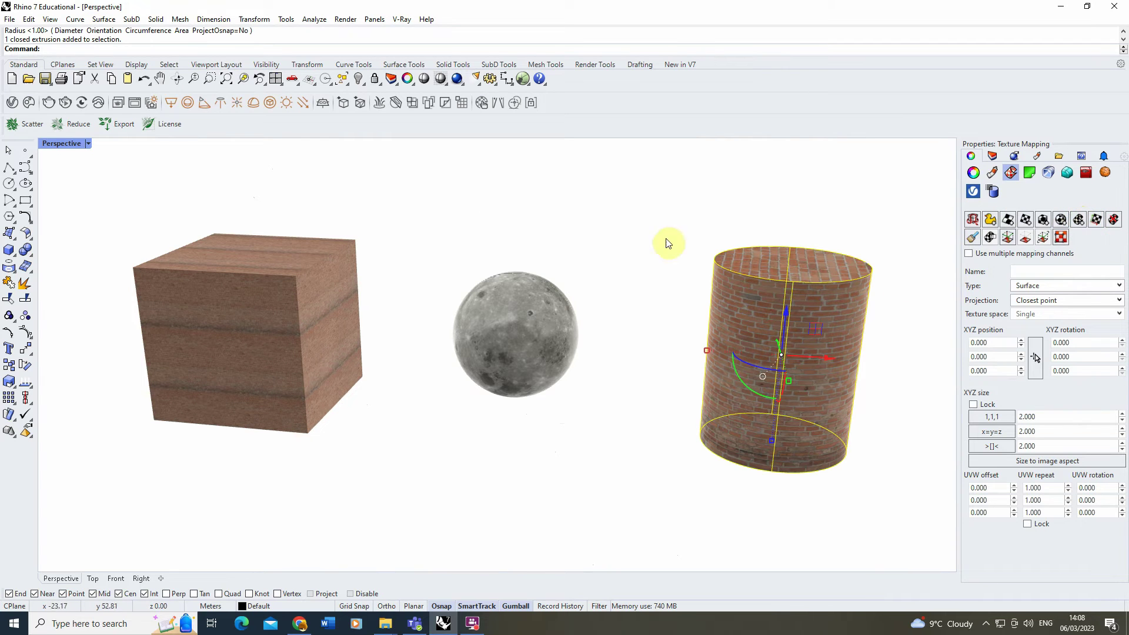
scroll(289, 305, "down", 3)
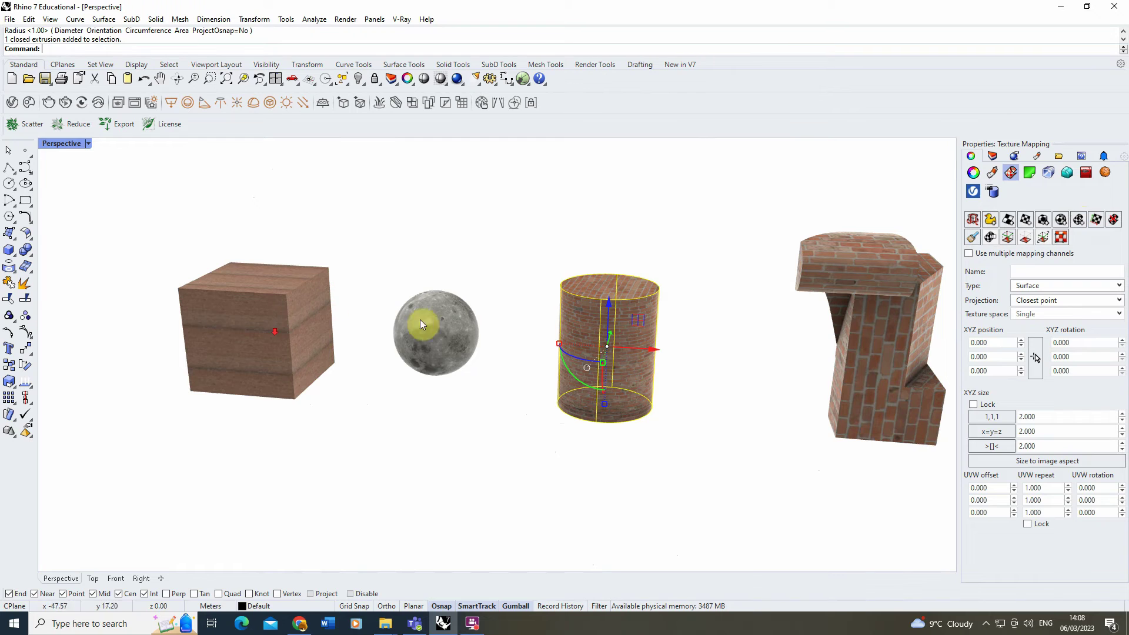
left_click(376, 238)
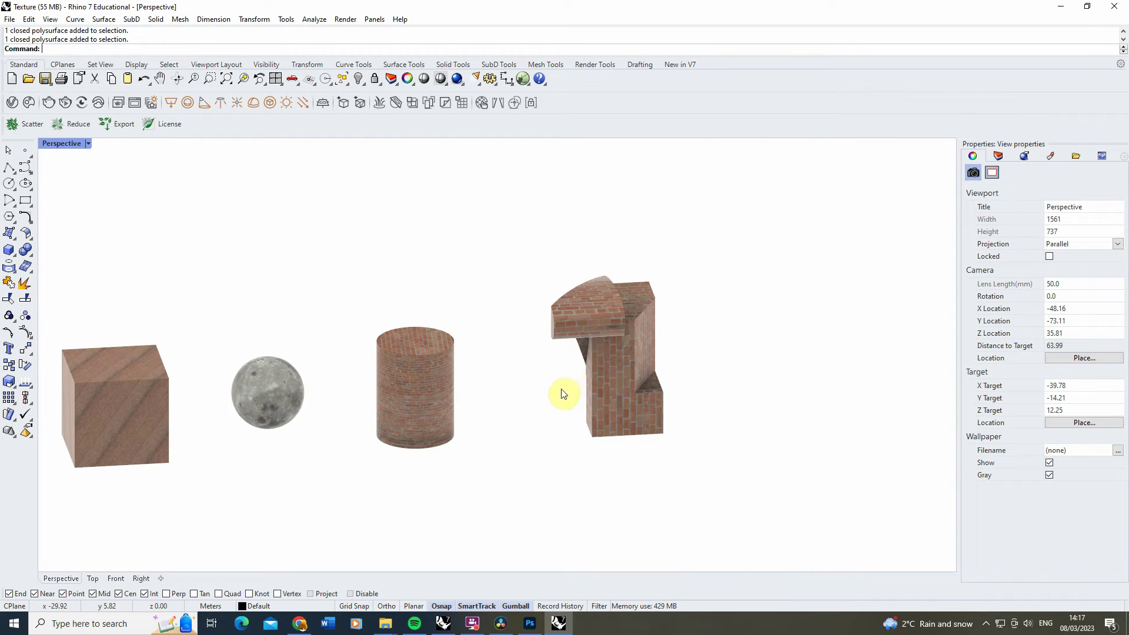
left_click(563, 394)
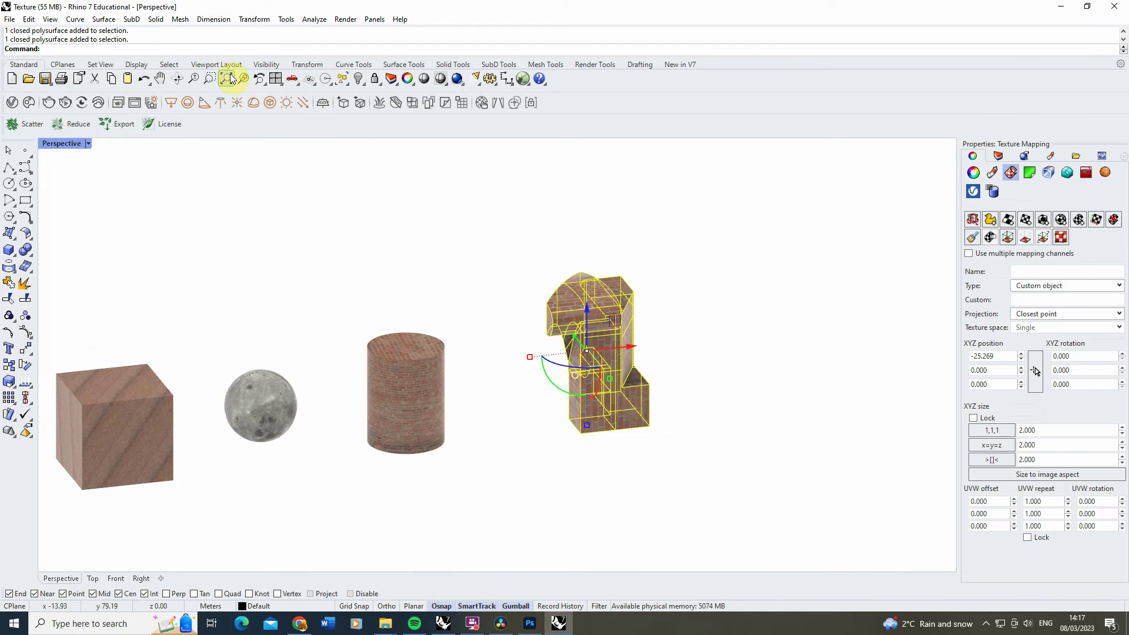
Zoom in and orbit around the custom brick solid, then select it.
left_click(229, 78)
left_click(744, 277)
right_click_drag(743, 276, 569, 565)
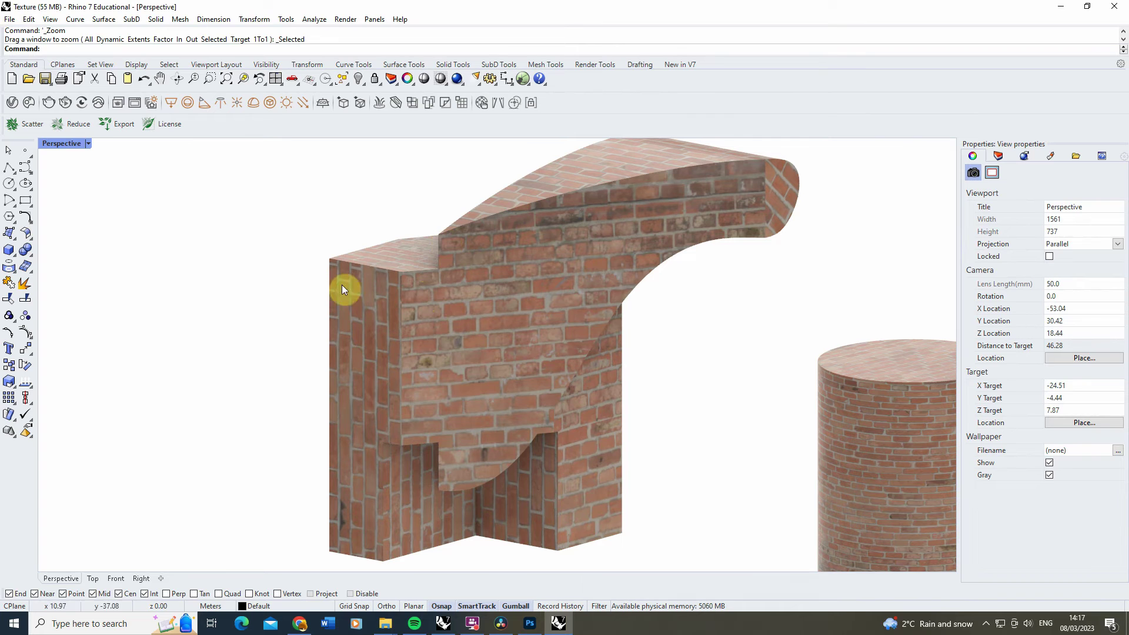
right_click_drag(672, 314, 520, 321)
scroll(438, 297, "up", 2)
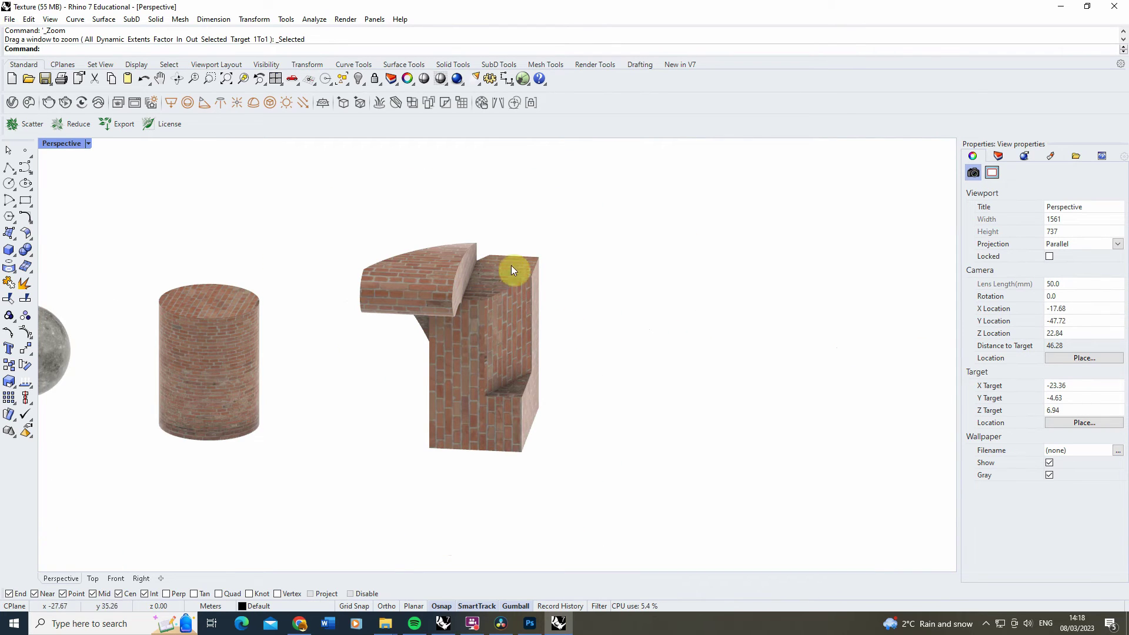
left_click(509, 302)
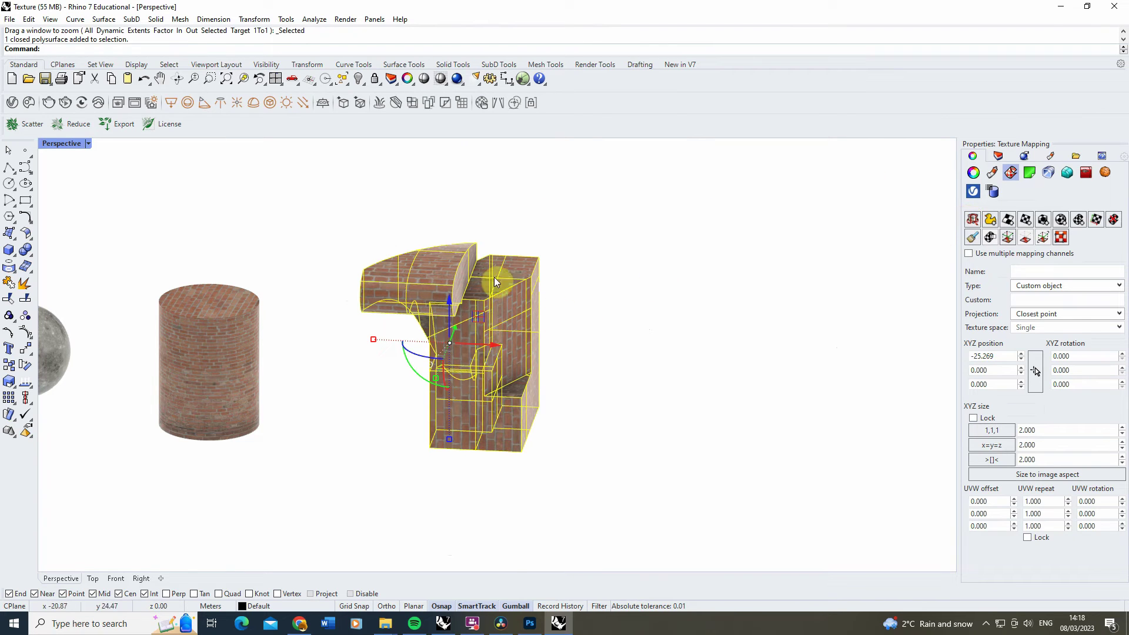
right_click_drag(534, 331, 585, 304)
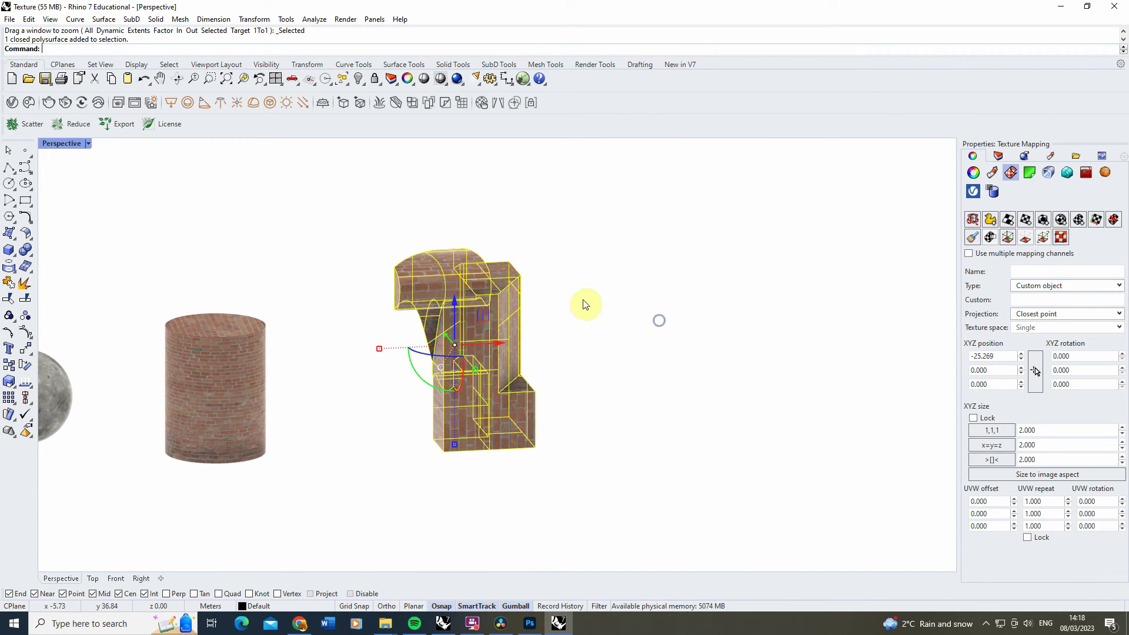
left_click(631, 273)
right_click_drag(516, 325, 568, 333)
left_click(501, 357)
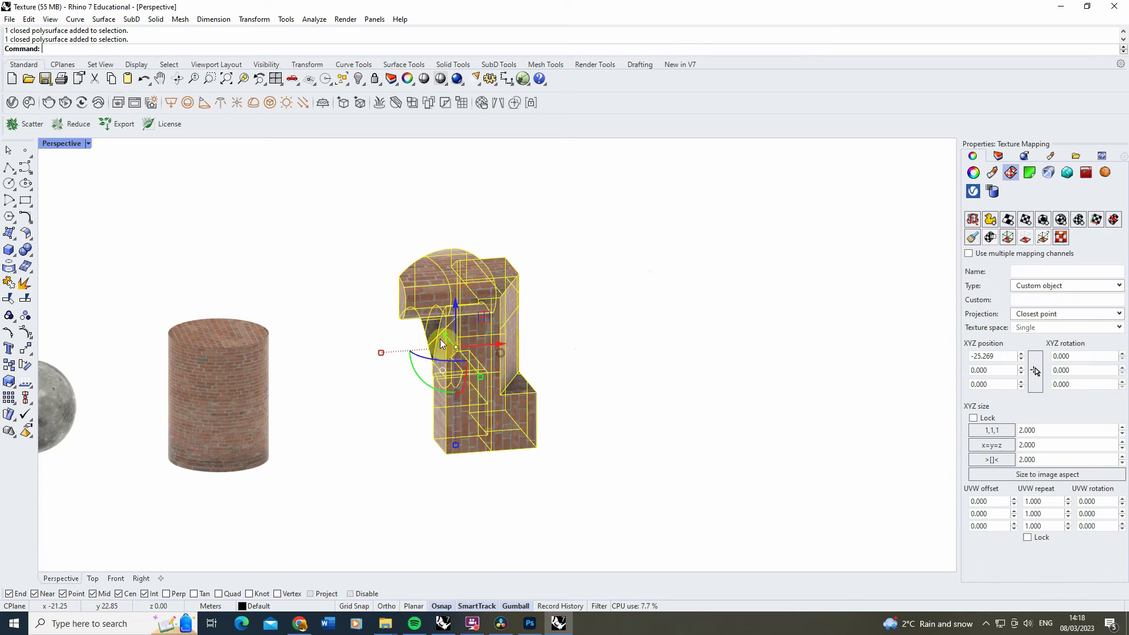
Start Unwrap on the solid and window-select its edges as cutting seams.
left_click(973, 221)
left_click_drag(613, 229, 351, 469)
right_click_drag(517, 466, 560, 445)
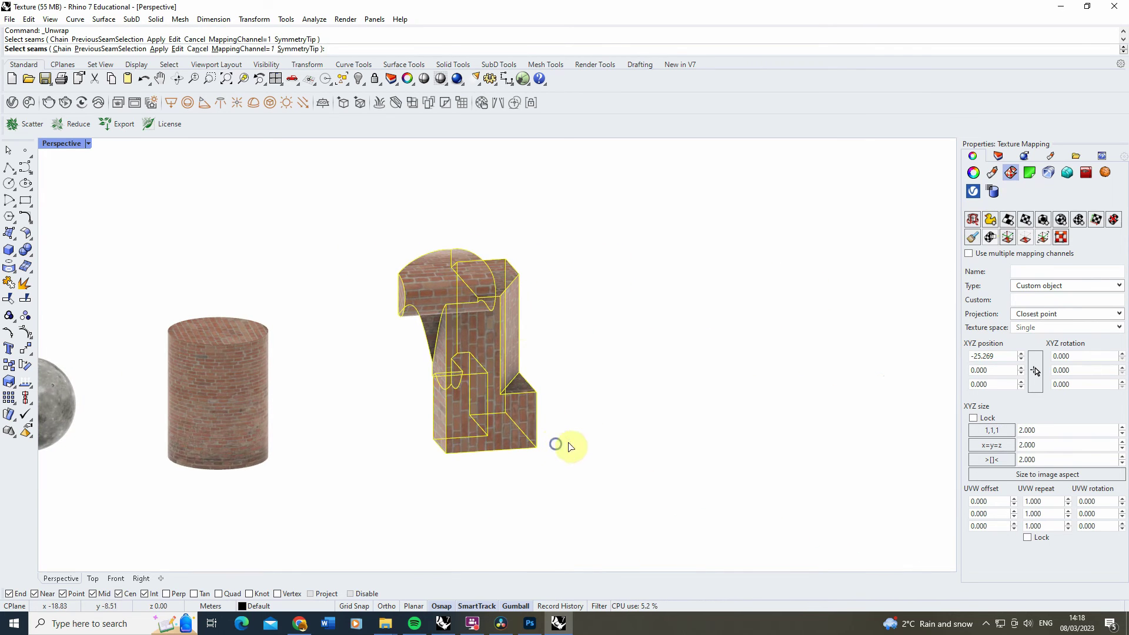
Finish the unwrap, then place the UV Editor's brick layout rectangle with two corner points.
right_click(552, 311)
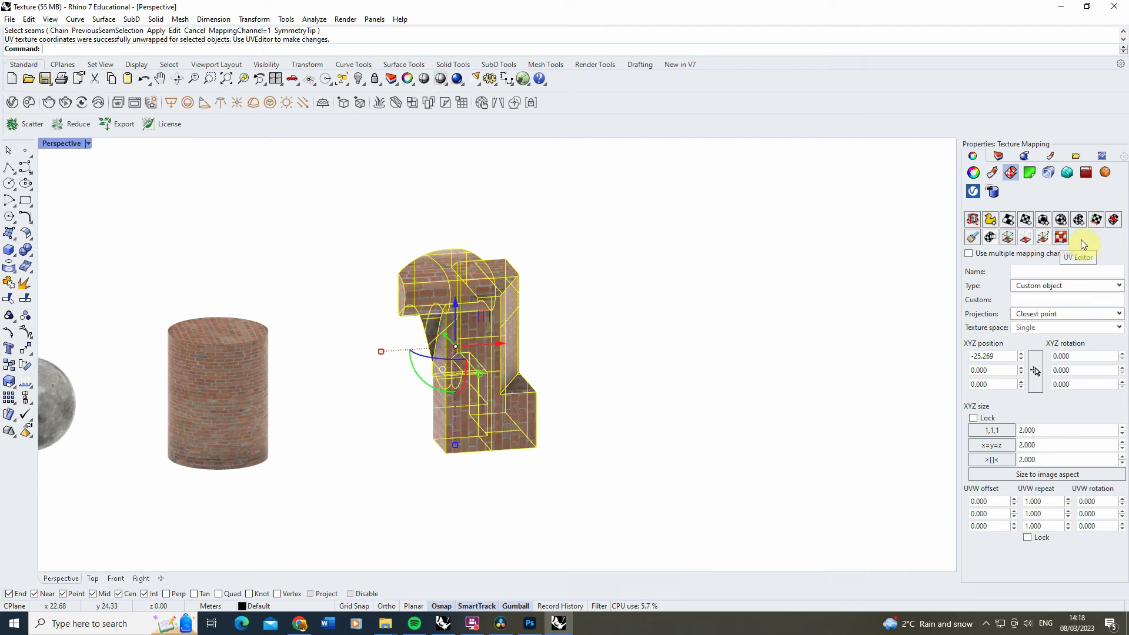
left_click(1061, 237)
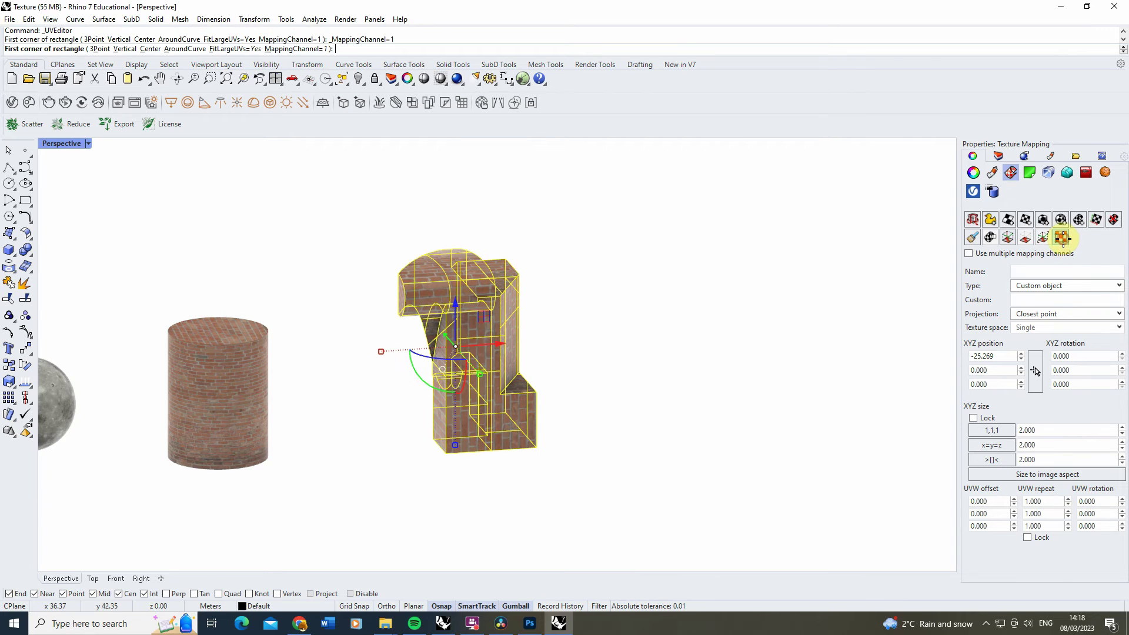
right_click_drag(633, 357, 555, 433)
left_click(556, 433)
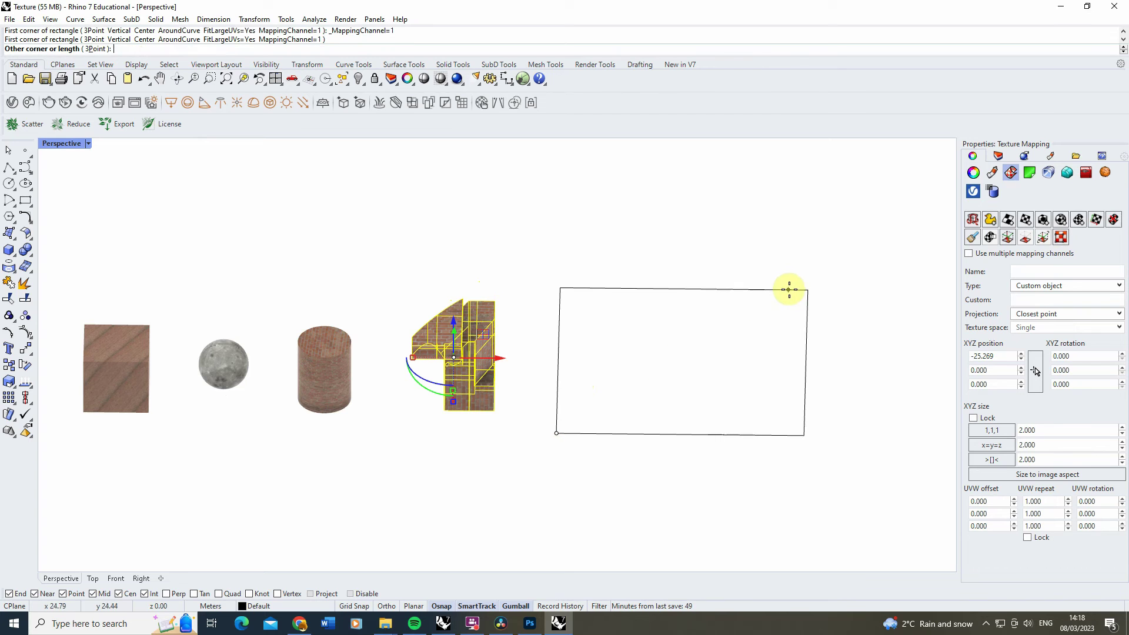
left_click(747, 293)
right_click_drag(598, 400, 575, 439)
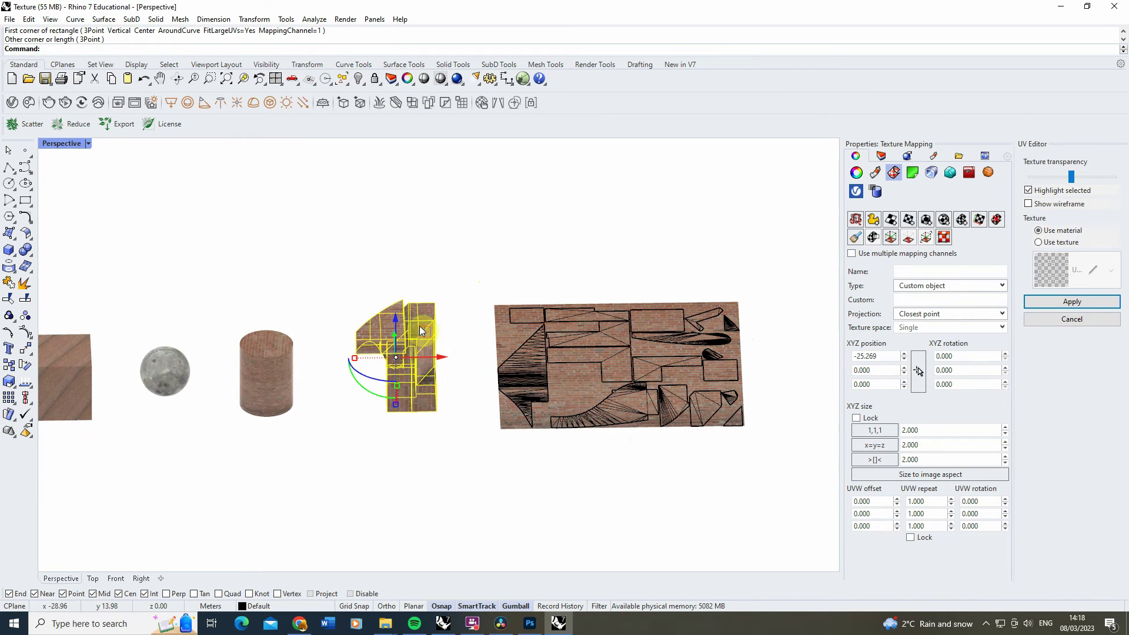
Select a small UV piece on the layout and rotate it 90 degrees.
right_click_drag(741, 376, 622, 206)
left_click(622, 206)
left_click(481, 283)
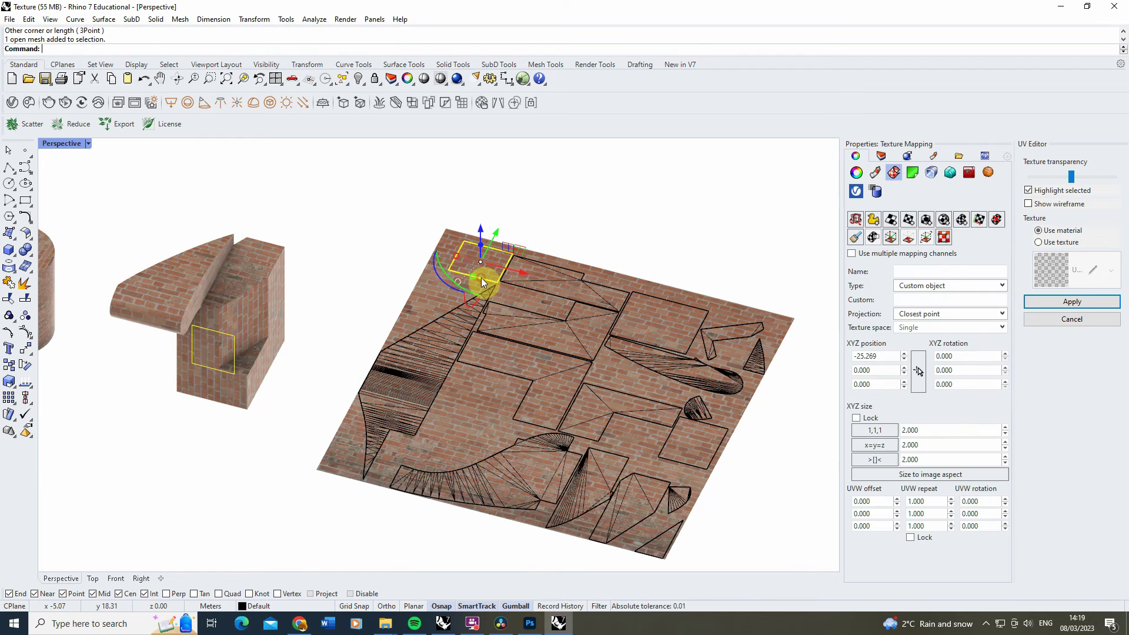
mouse_move(211, 362)
right_mouse_down()
mouse_move(177, 396)
mouse_move(461, 355)
mouse_move(203, 362)
right_mouse_up()
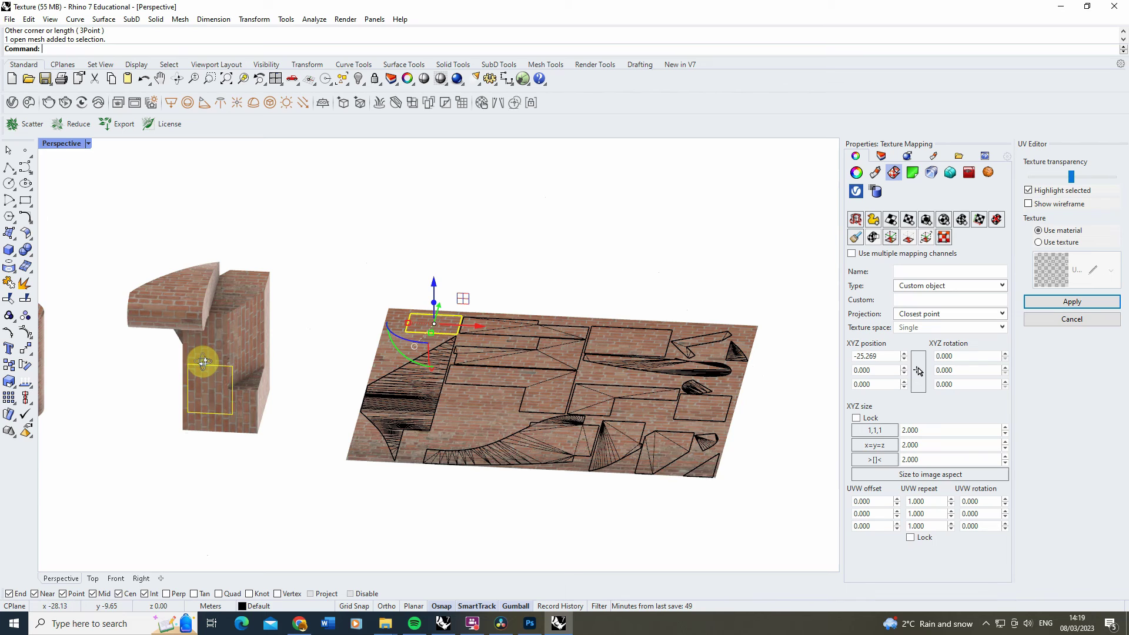
right_click_drag(364, 372, 717, 413)
right_click_drag(348, 532, 359, 528)
left_click_drag(364, 524, 336, 556, "shift")
Nudge and slide the piece along its axis, entering an exact X move distance.
scroll(700, 421, "up", 4)
scroll(715, 433, "down", 6)
right_click_drag(388, 479, 370, 457)
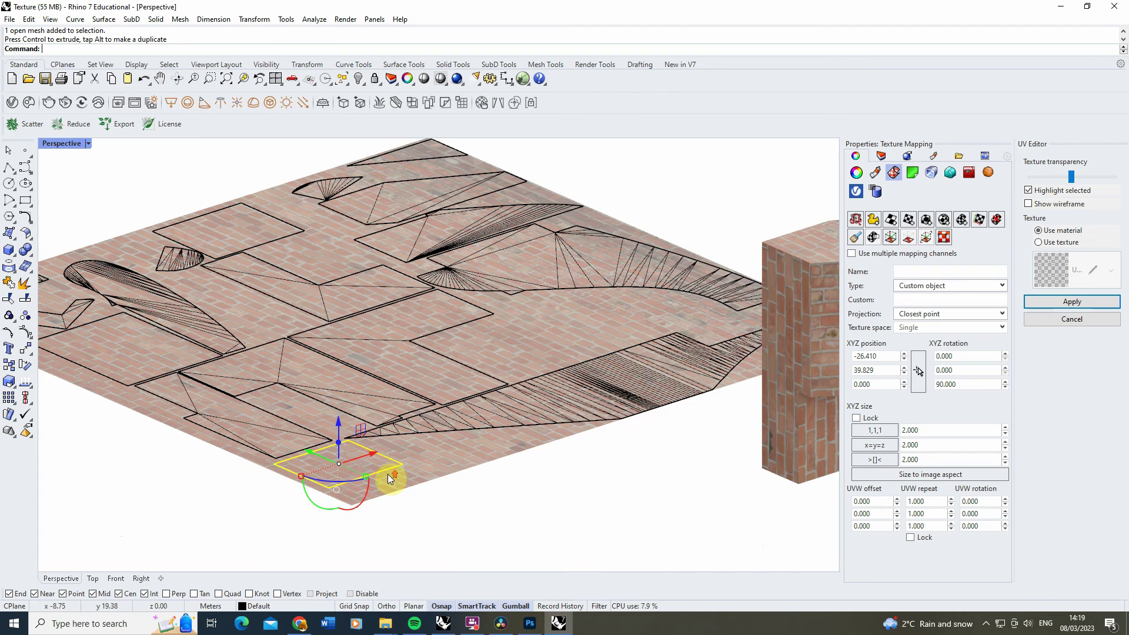
left_click_drag(370, 457, 368, 458)
right_click_drag(368, 457, 478, 416)
right_click_drag(319, 421, 310, 435)
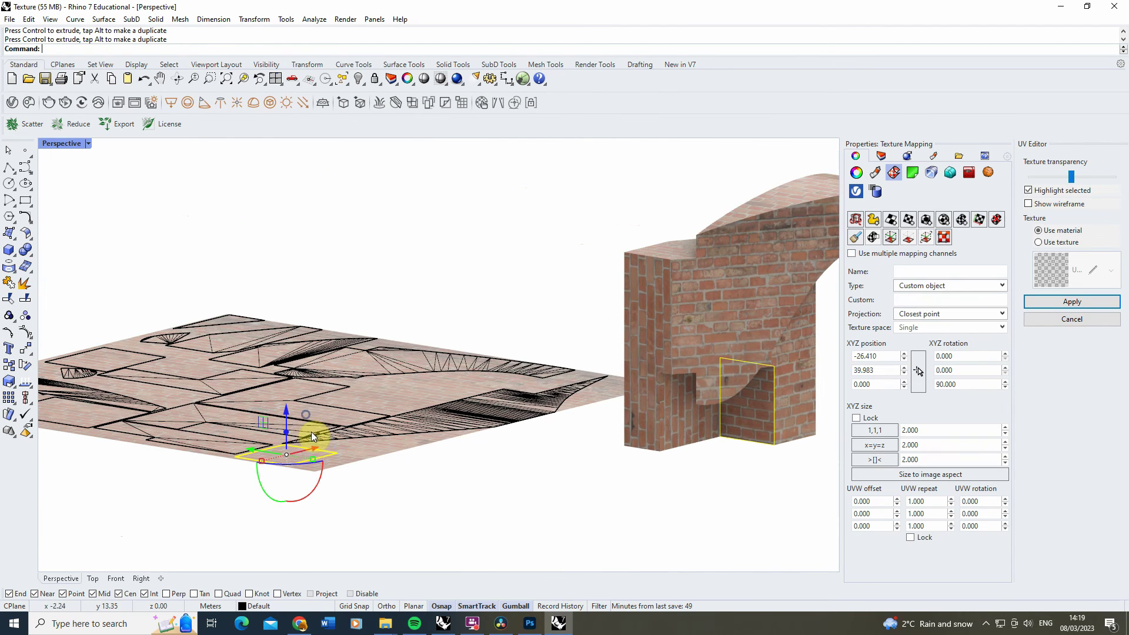
left_click_drag(310, 446, 314, 445)
left_click(313, 448)
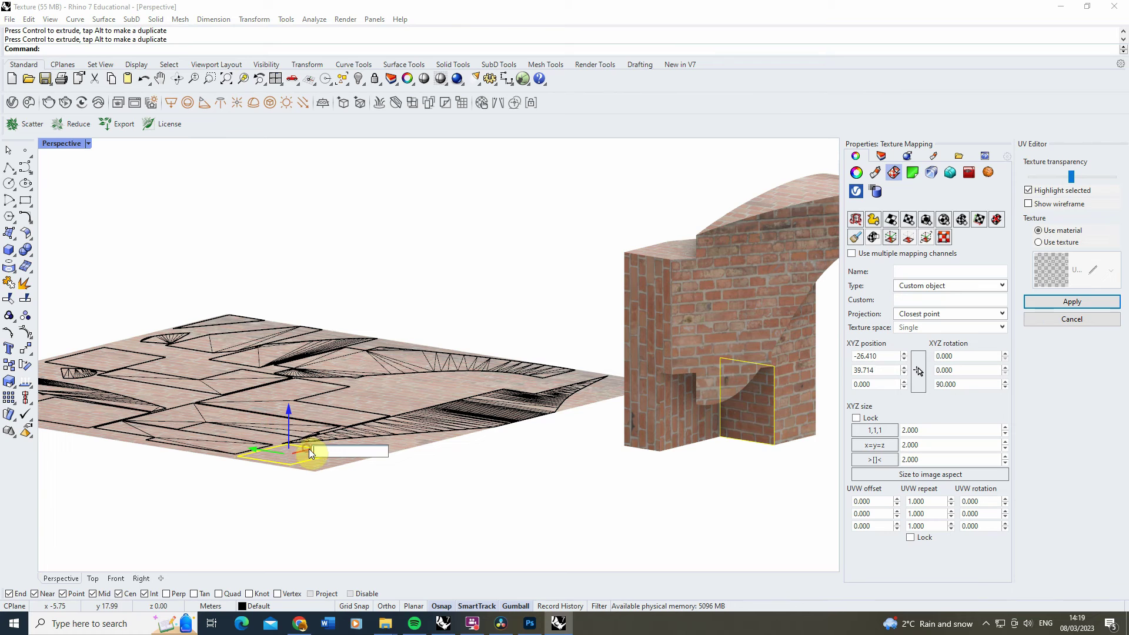
right_click_drag(403, 453, 432, 467)
left_click_drag(316, 478, 375, 475)
right_click_drag(532, 486, 539, 395)
Select another UV piece and move it below the brick layout.
left_click(544, 355)
right_click_drag(544, 355, 598, 367)
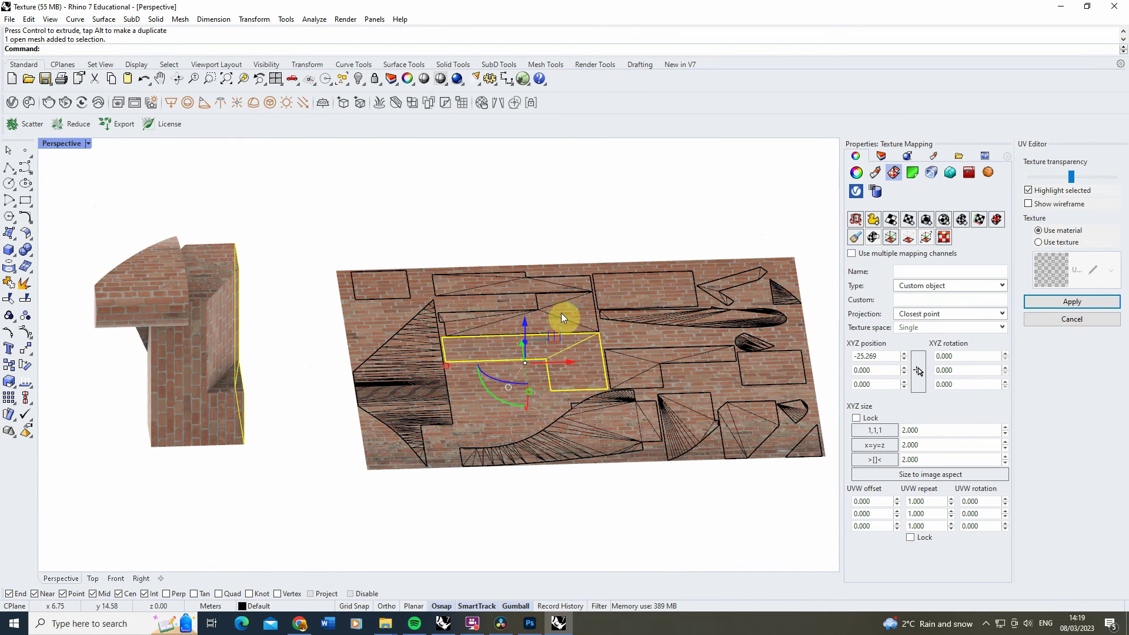
left_click(539, 305)
scroll(544, 306, "down", 3)
left_click_drag(524, 295, 553, 454)
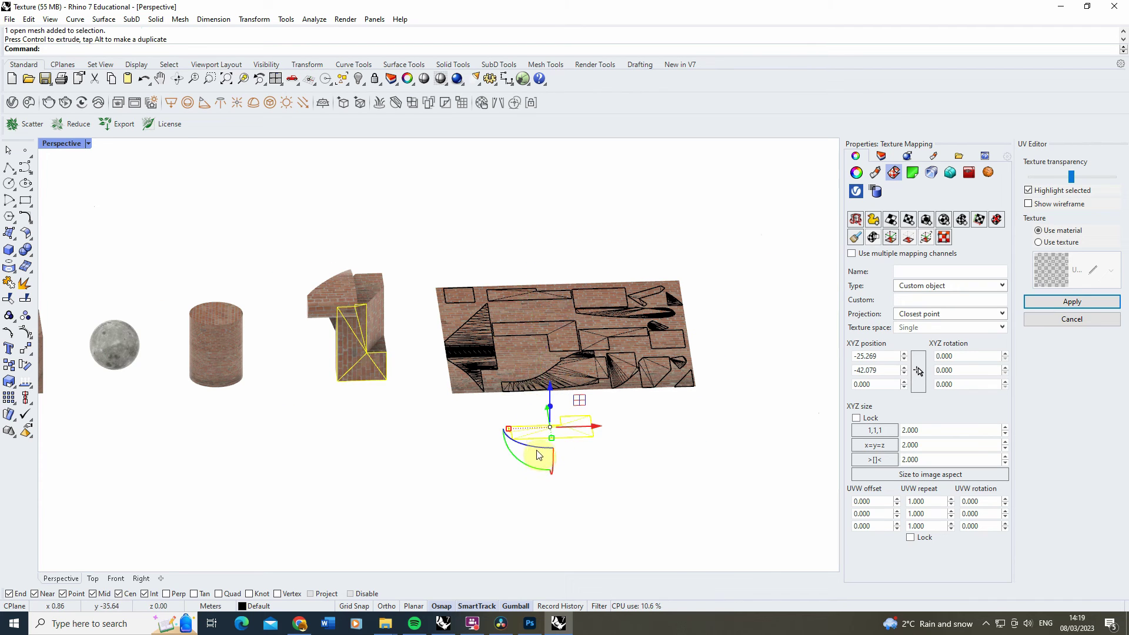
left_click(532, 450)
left_click(551, 439)
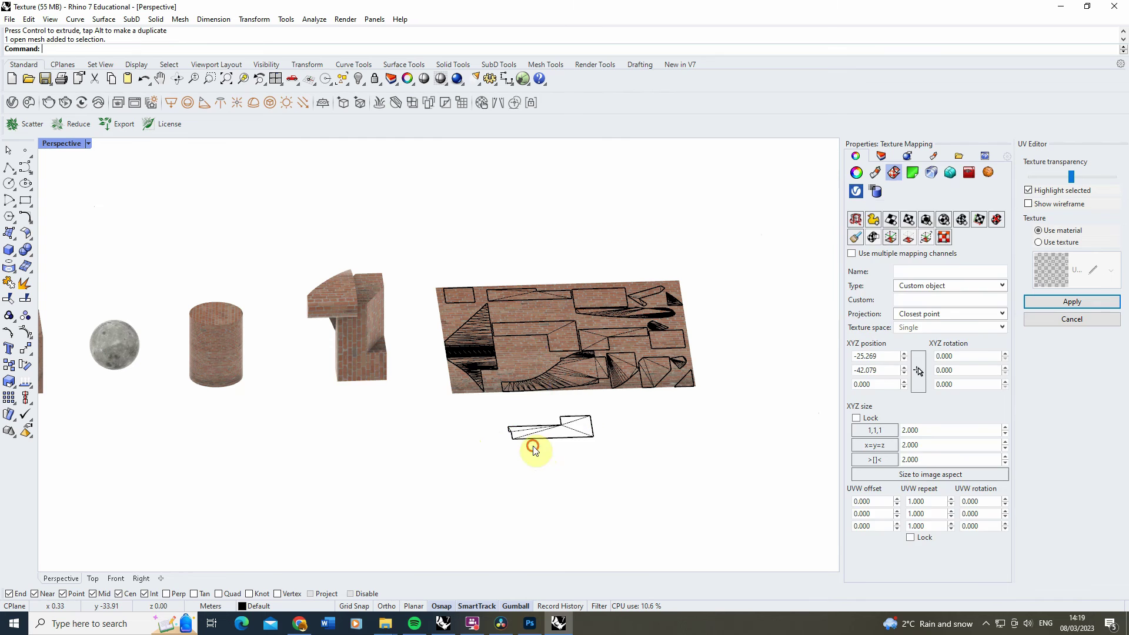
left_click(533, 450)
left_click(538, 449)
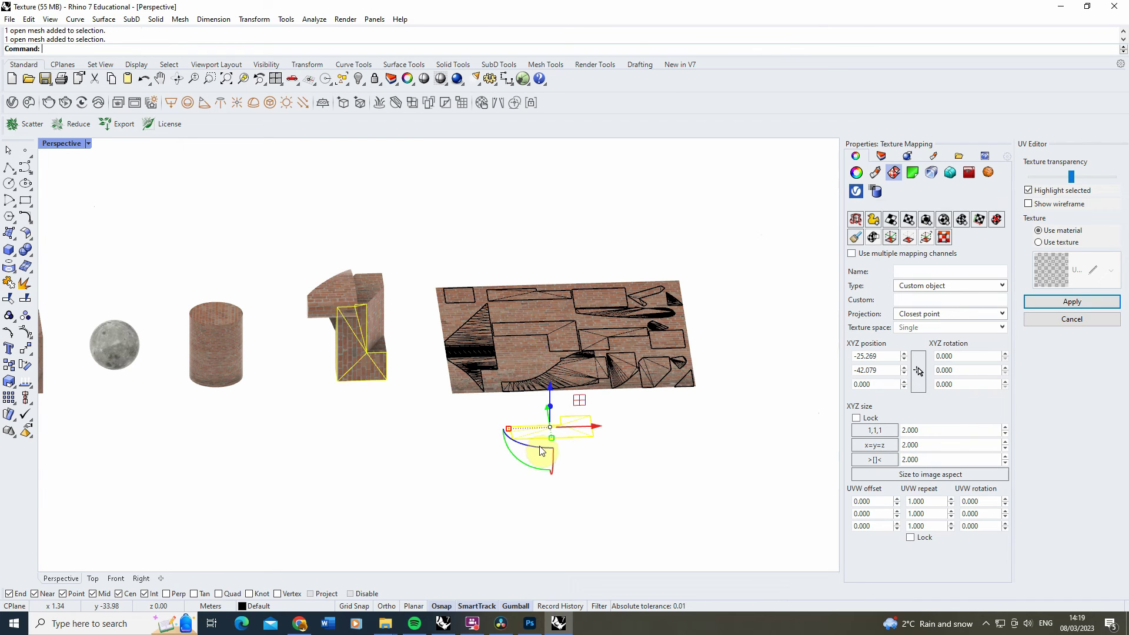
Rotate the moved piece 90 degrees with the gumball arc and clear the selection.
right_click_drag(541, 454, 461, 504)
left_click_drag(456, 498, 386, 461)
right_click_drag(393, 446, 407, 412)
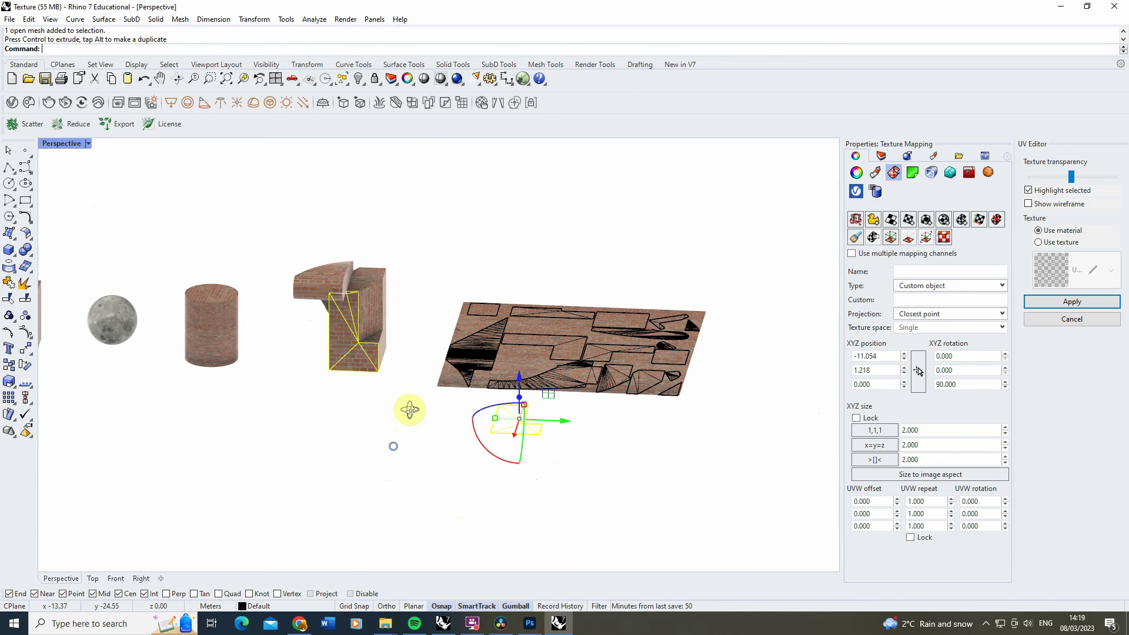
left_click(393, 376)
scroll(390, 361, "up", 5)
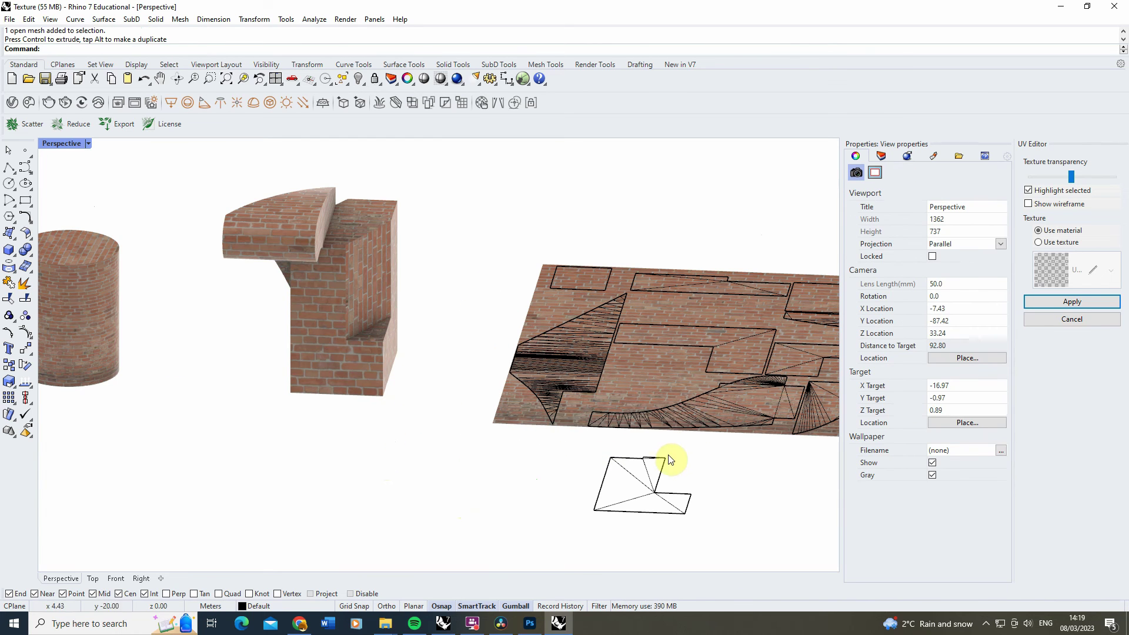
scroll(382, 351, "down", 2)
scroll(529, 287, "down", 1)
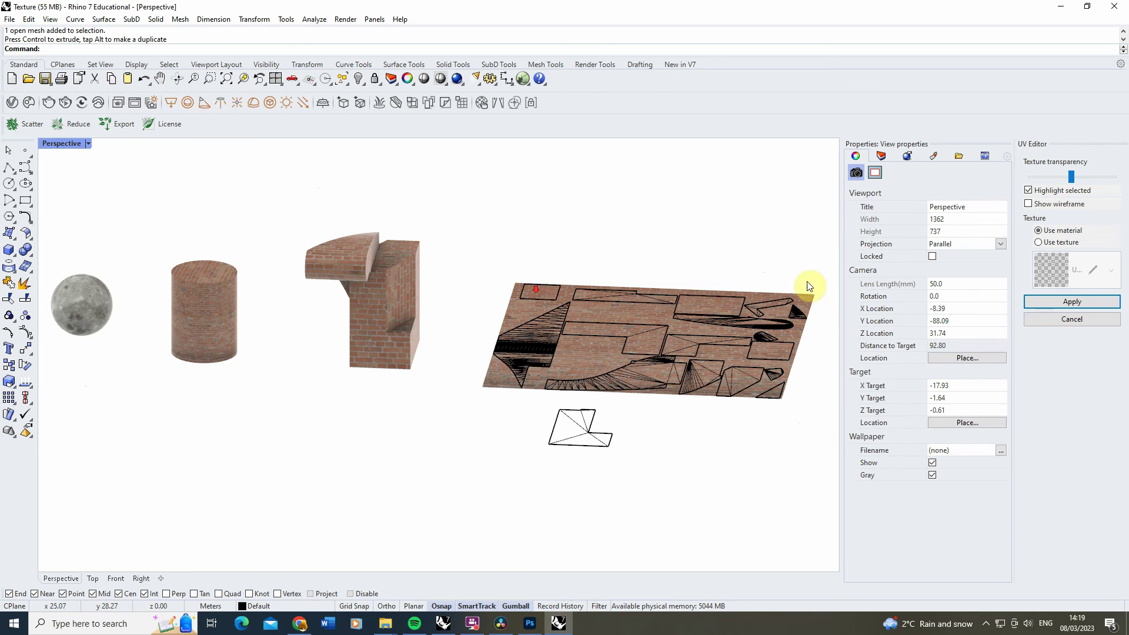
right_click_drag(397, 333, 613, 292)
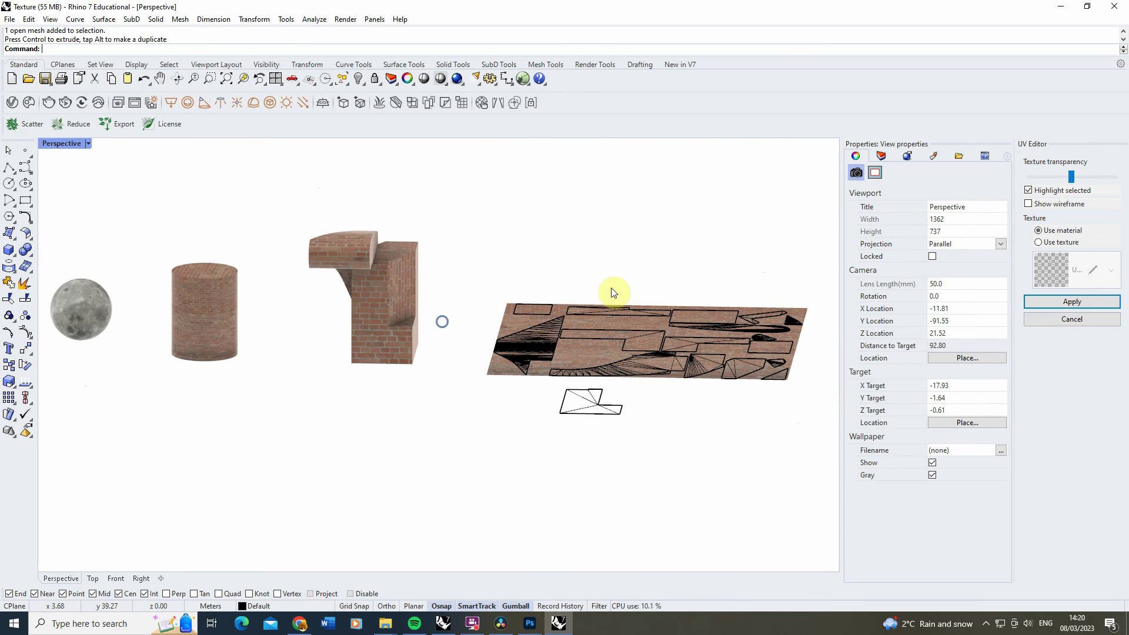
Apply the UV layout edits to the brick solid.
left_click(1085, 301)
right_click_drag(425, 298, 547, 329)
scroll(534, 245, "down", 5)
Reopen the UV Editor for the brick solid and place a new layout rectangle.
left_click(482, 281)
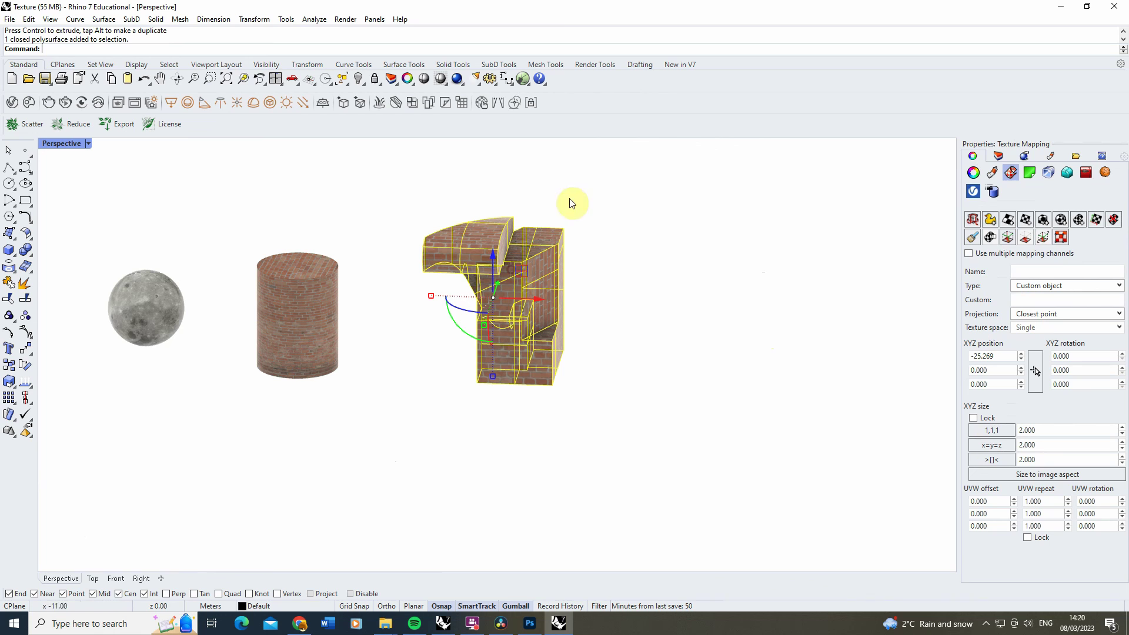
left_click(1064, 237)
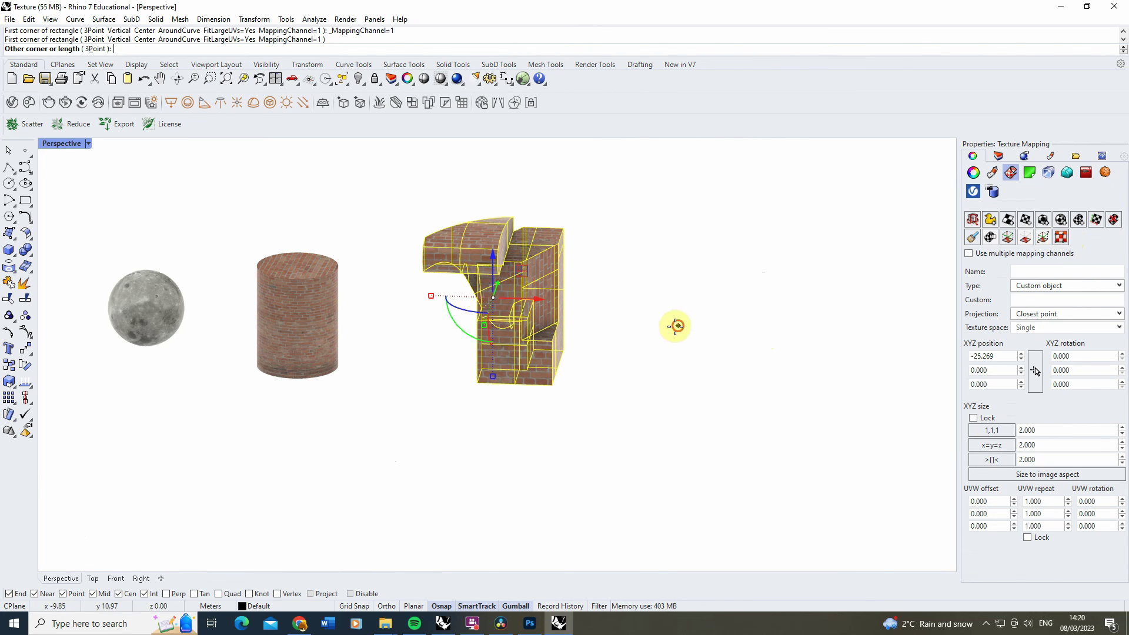
left_click(538, 303)
scroll(588, 329, "down", 4)
left_click(756, 379)
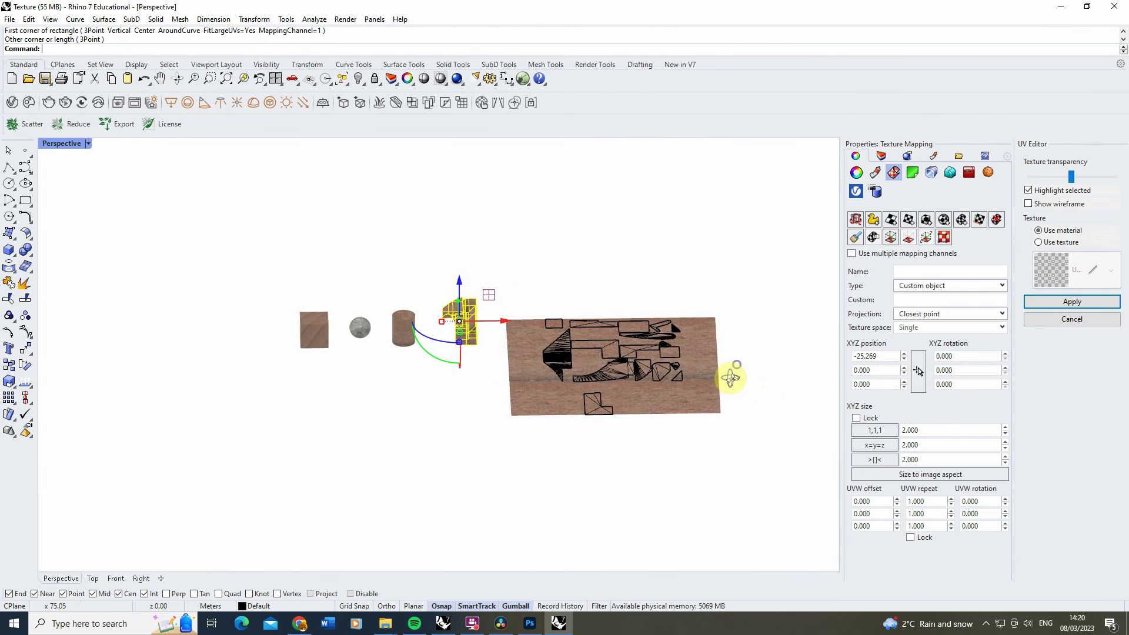
scroll(699, 362, "up", 3)
right_click_drag(619, 322, 479, 282)
Window-select all 17 UV pieces and scale them up using a base and two reference points.
left_click_drag(447, 246, 700, 458)
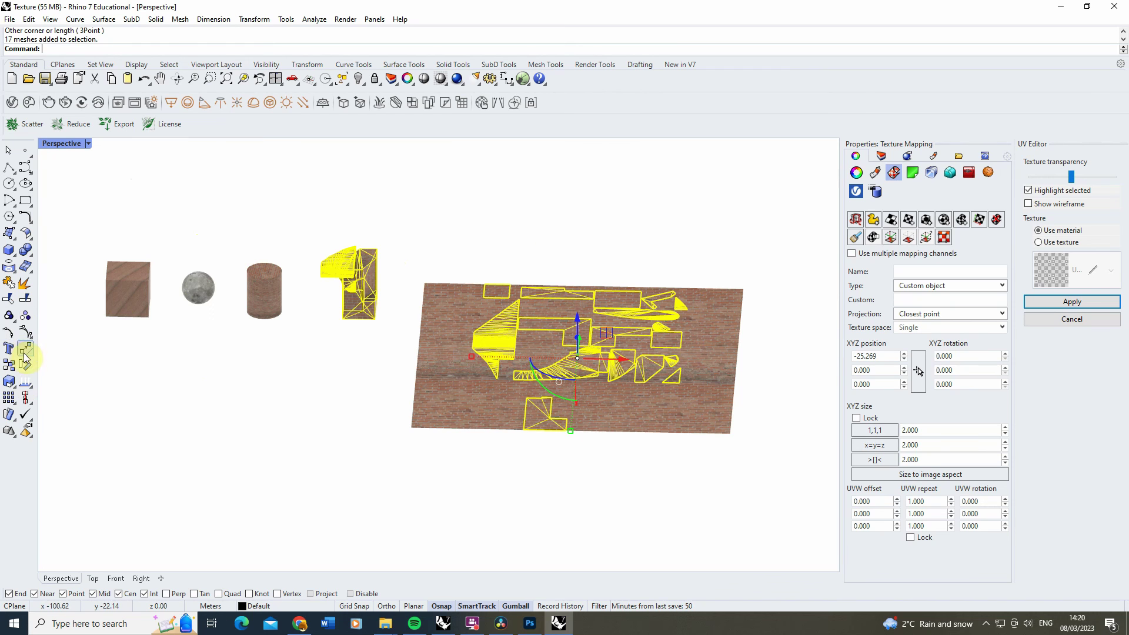
left_click(8, 382)
left_click(593, 347)
left_click(606, 336)
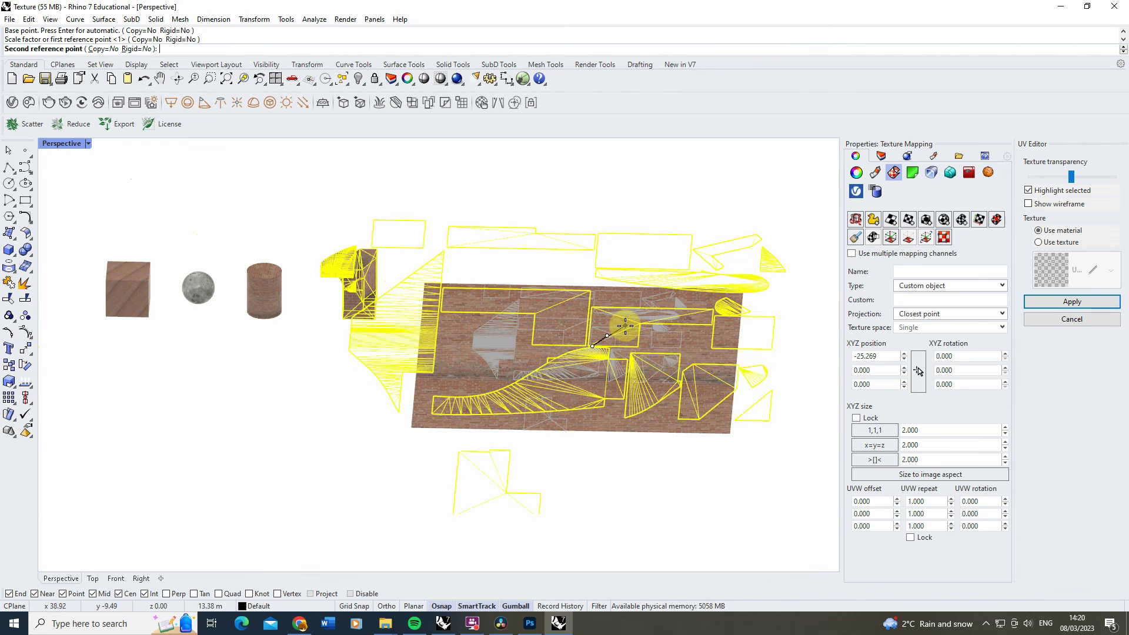
left_click(619, 326)
key("Escape")
scroll(377, 288, "up", 5)
scroll(377, 289, "down", 8)
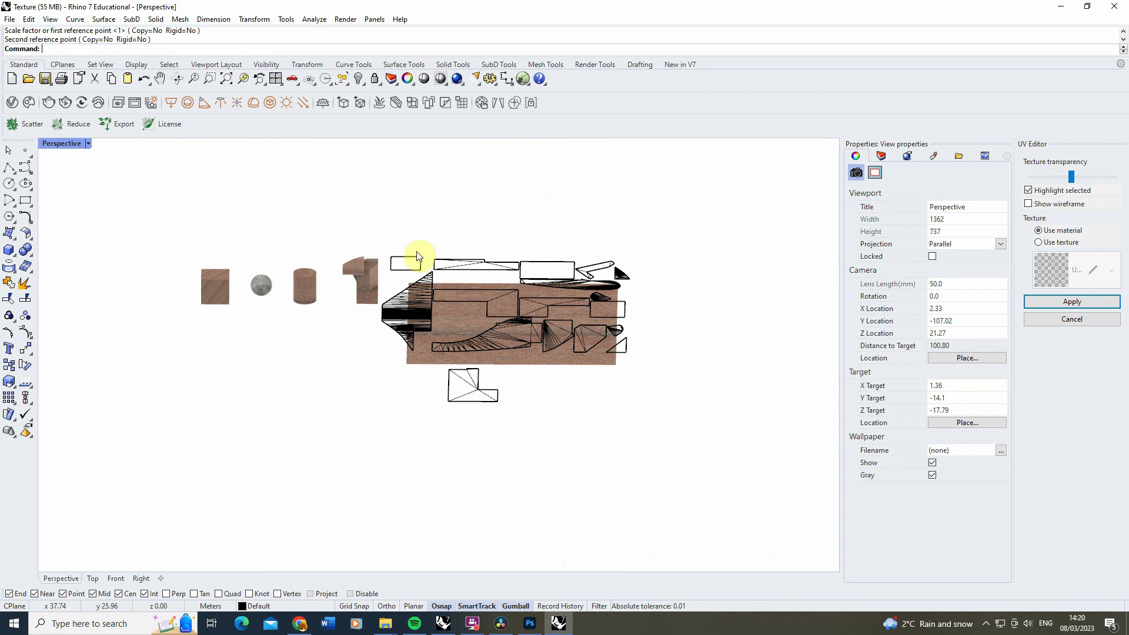
scroll(492, 274, "up", 4)
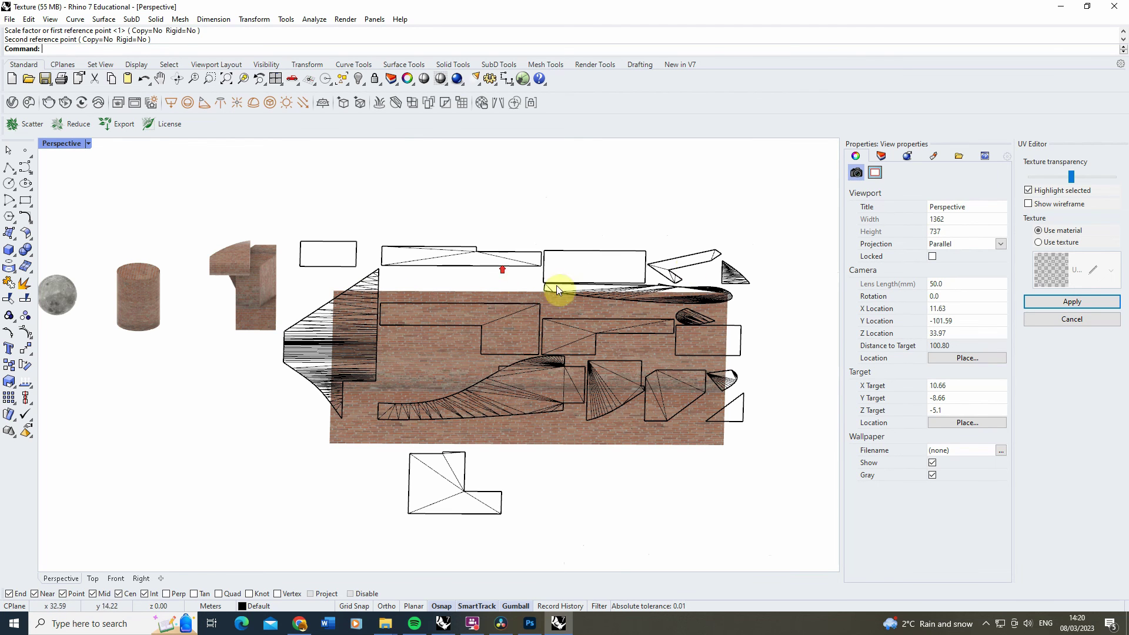
Cancel the UV Editor and orbit the Perspective view around the four textured models.
left_click(1073, 318)
right_click_drag(310, 297, 657, 325)
right_click_drag(559, 426, 694, 279)
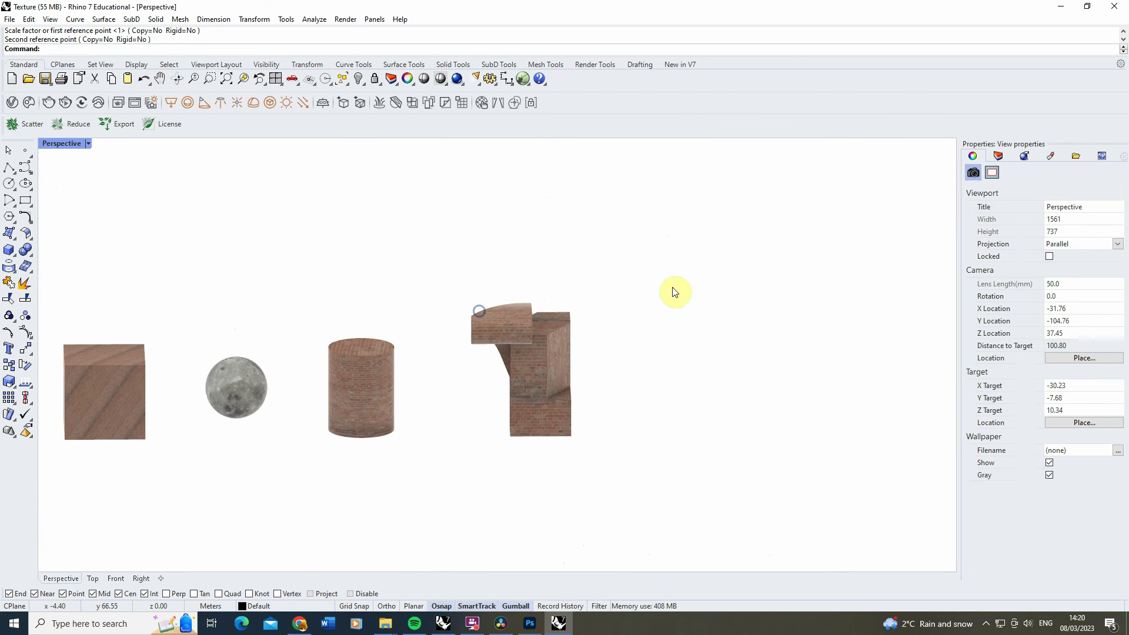
right_click_drag(383, 352, 552, 322)
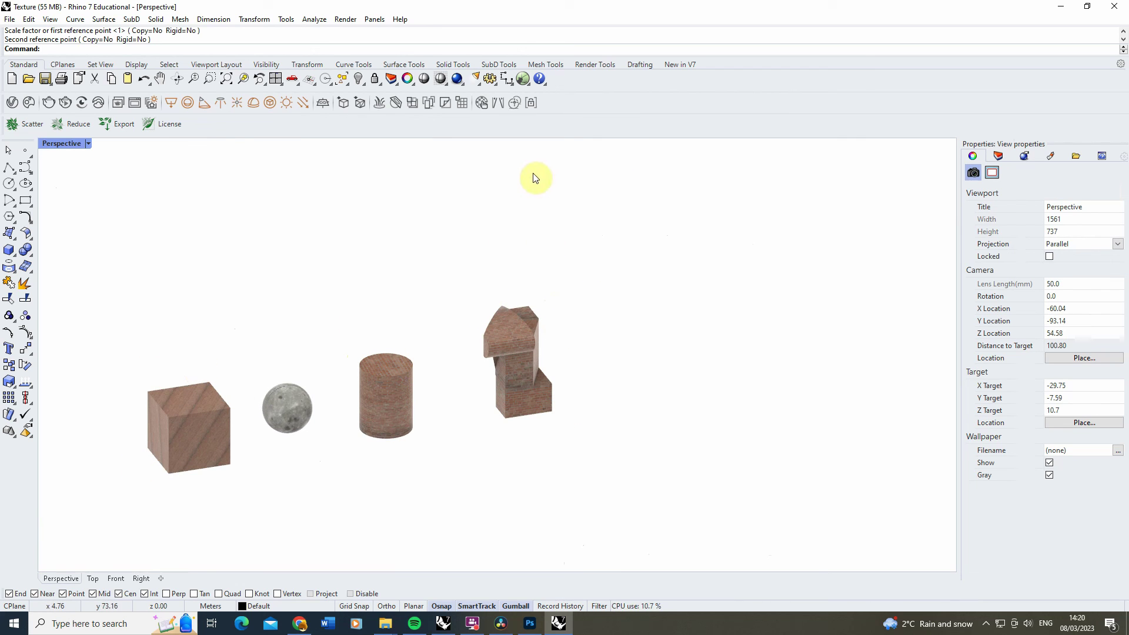
mouse_move(549, 351)
right_mouse_down()
mouse_move(352, 335)
mouse_move(451, 297)
mouse_move(559, 310)
mouse_move(554, 341)
right_mouse_up()
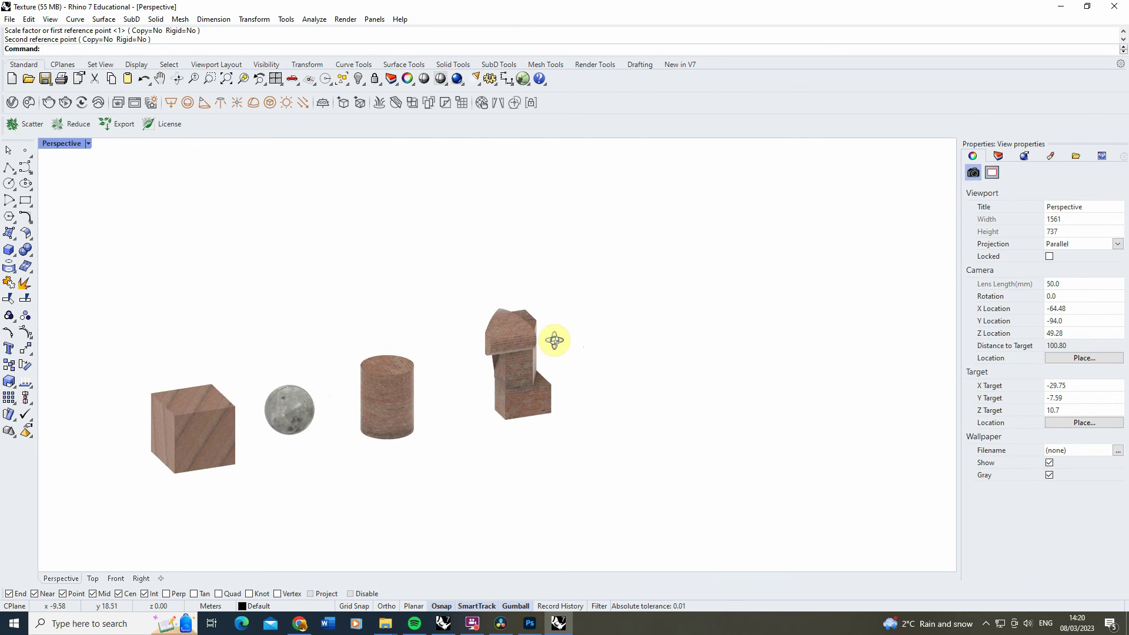